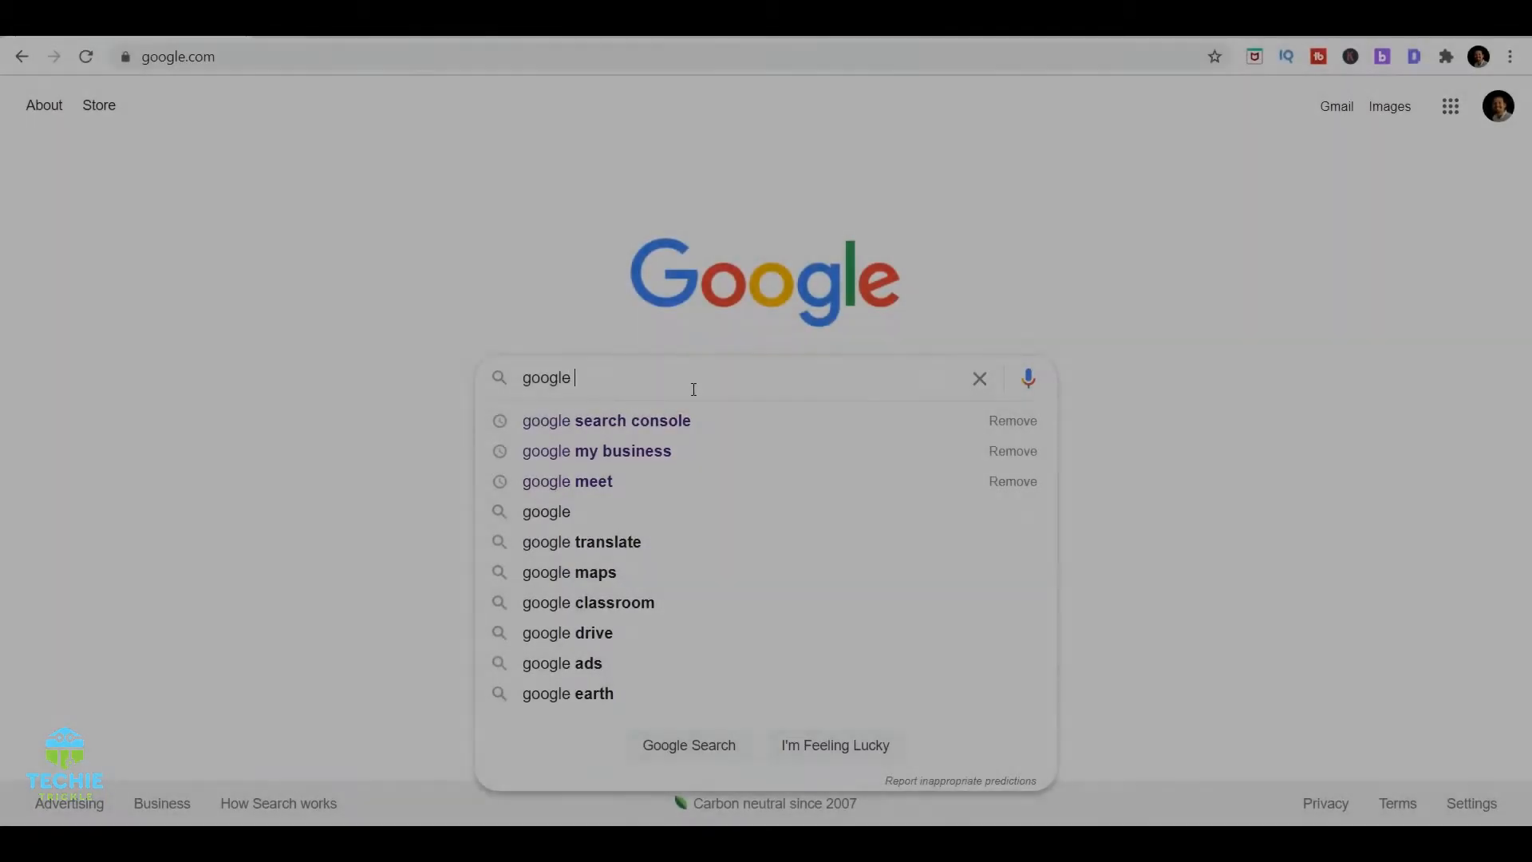
# Step: Search Google for "google my business", open the Google My Business site and sign in
pyautogui.write('my business')
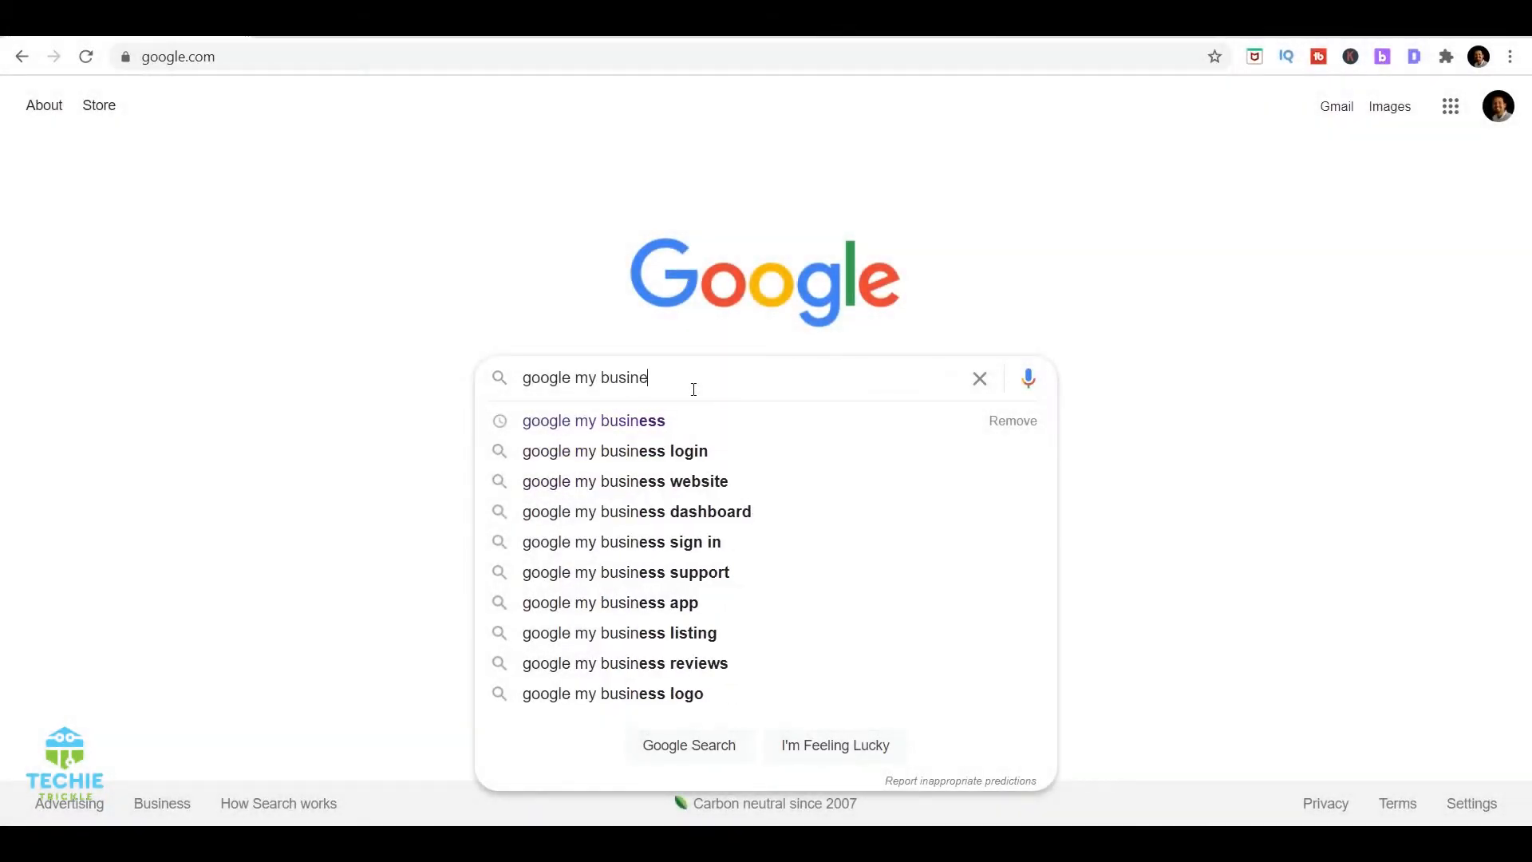
pyautogui.click(643, 422)
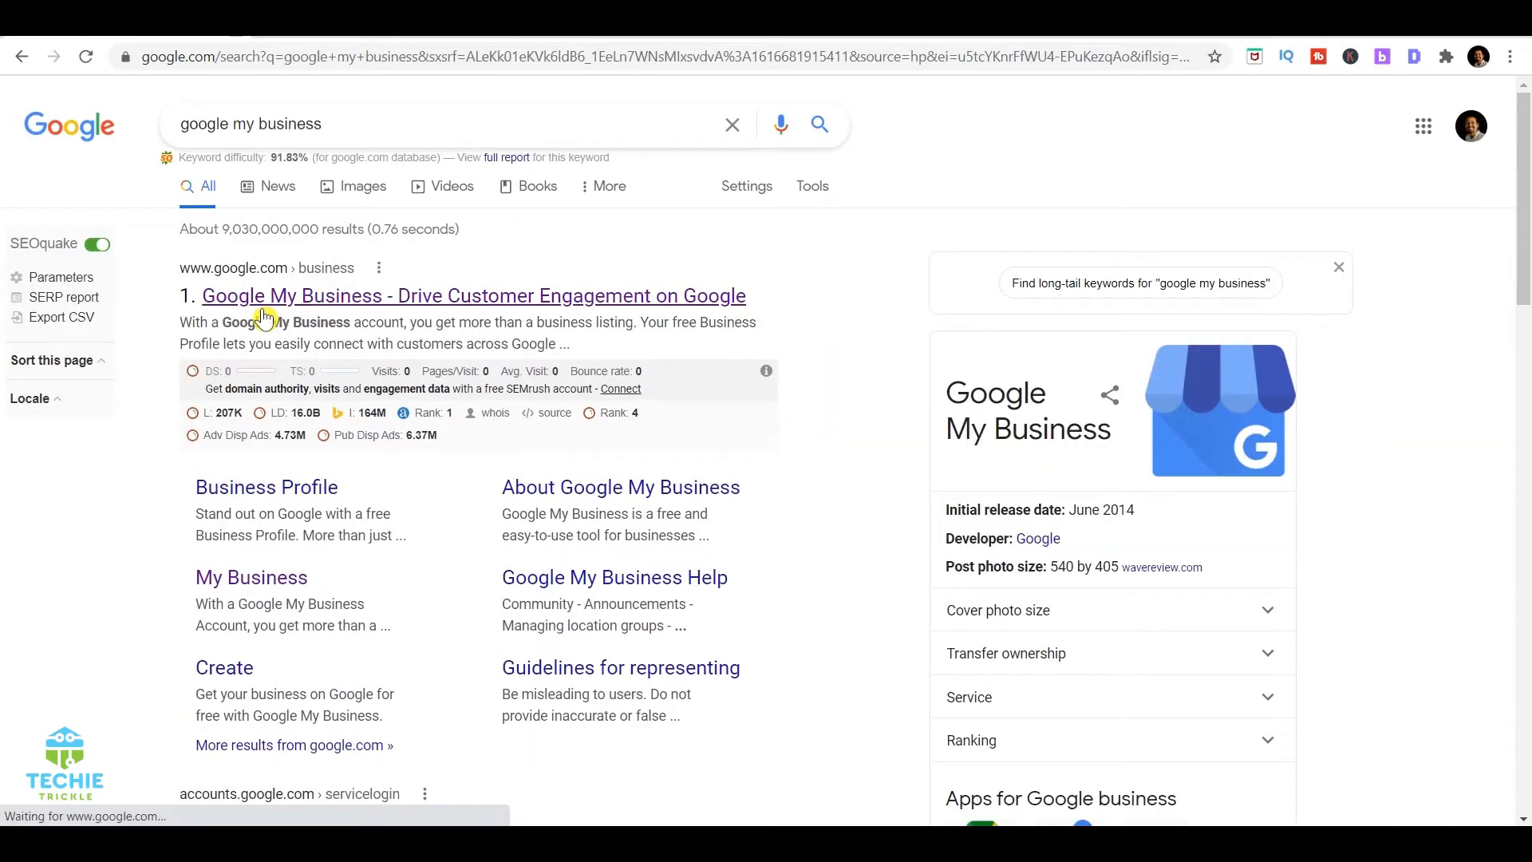
pyautogui.click(239, 587)
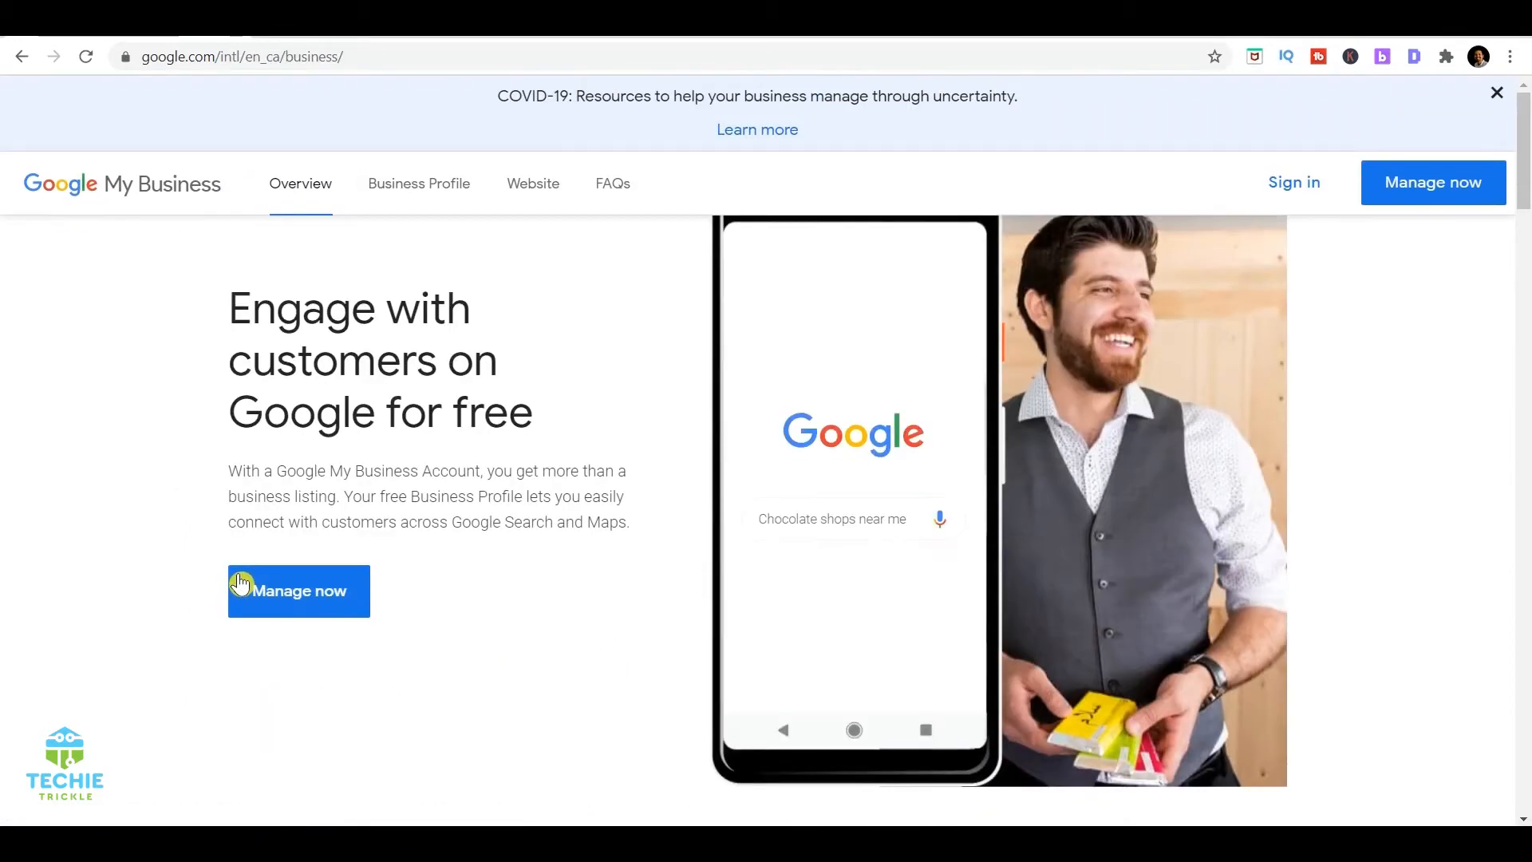
pyautogui.click(1295, 188)
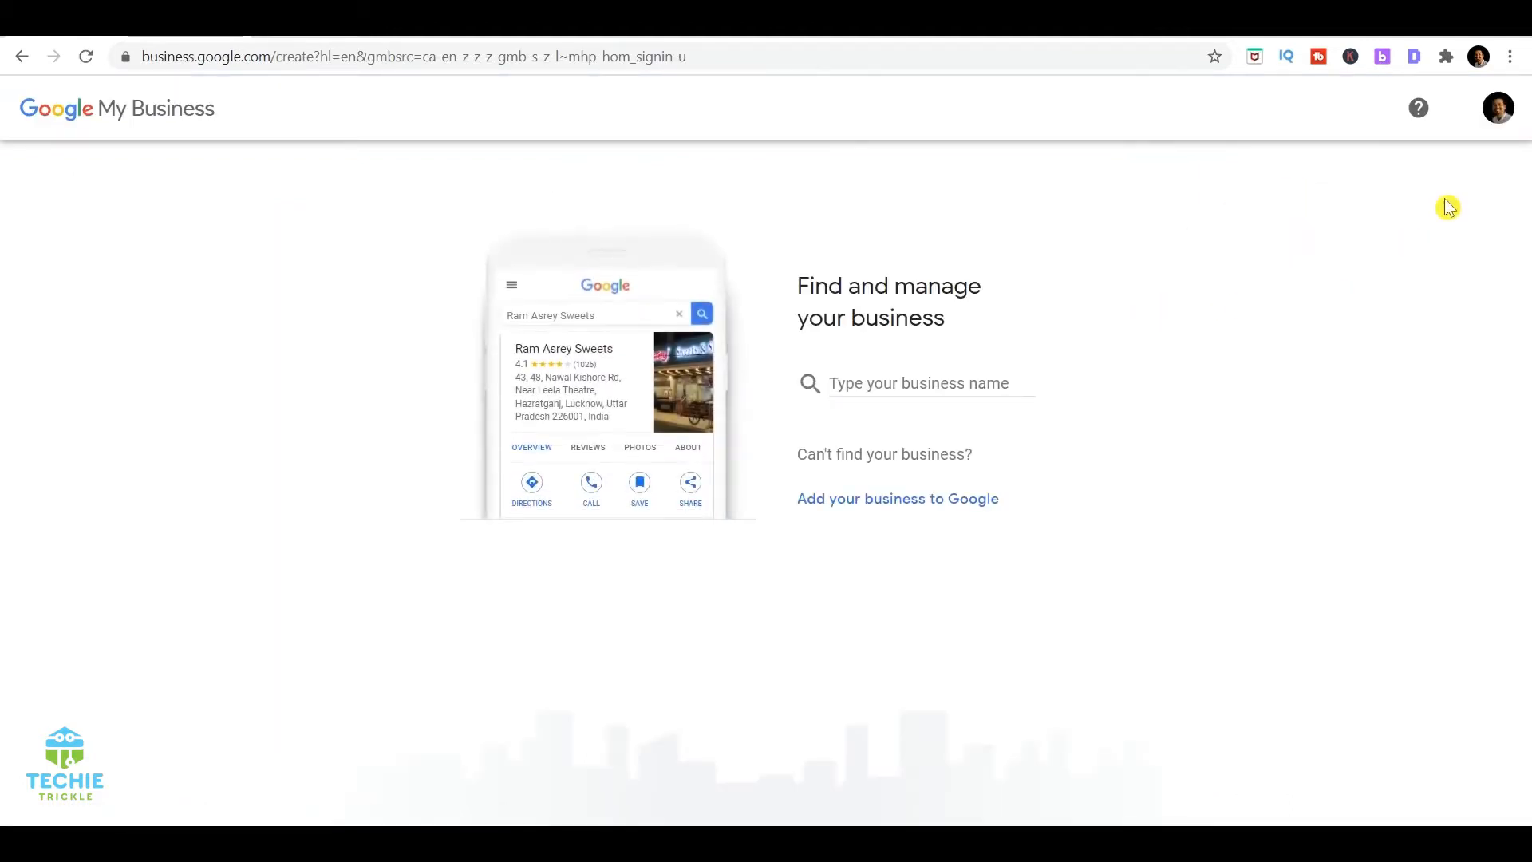
# Step: Switch to the Google account that manages the Createees listing and open the business's Info page
pyautogui.click(1496, 112)
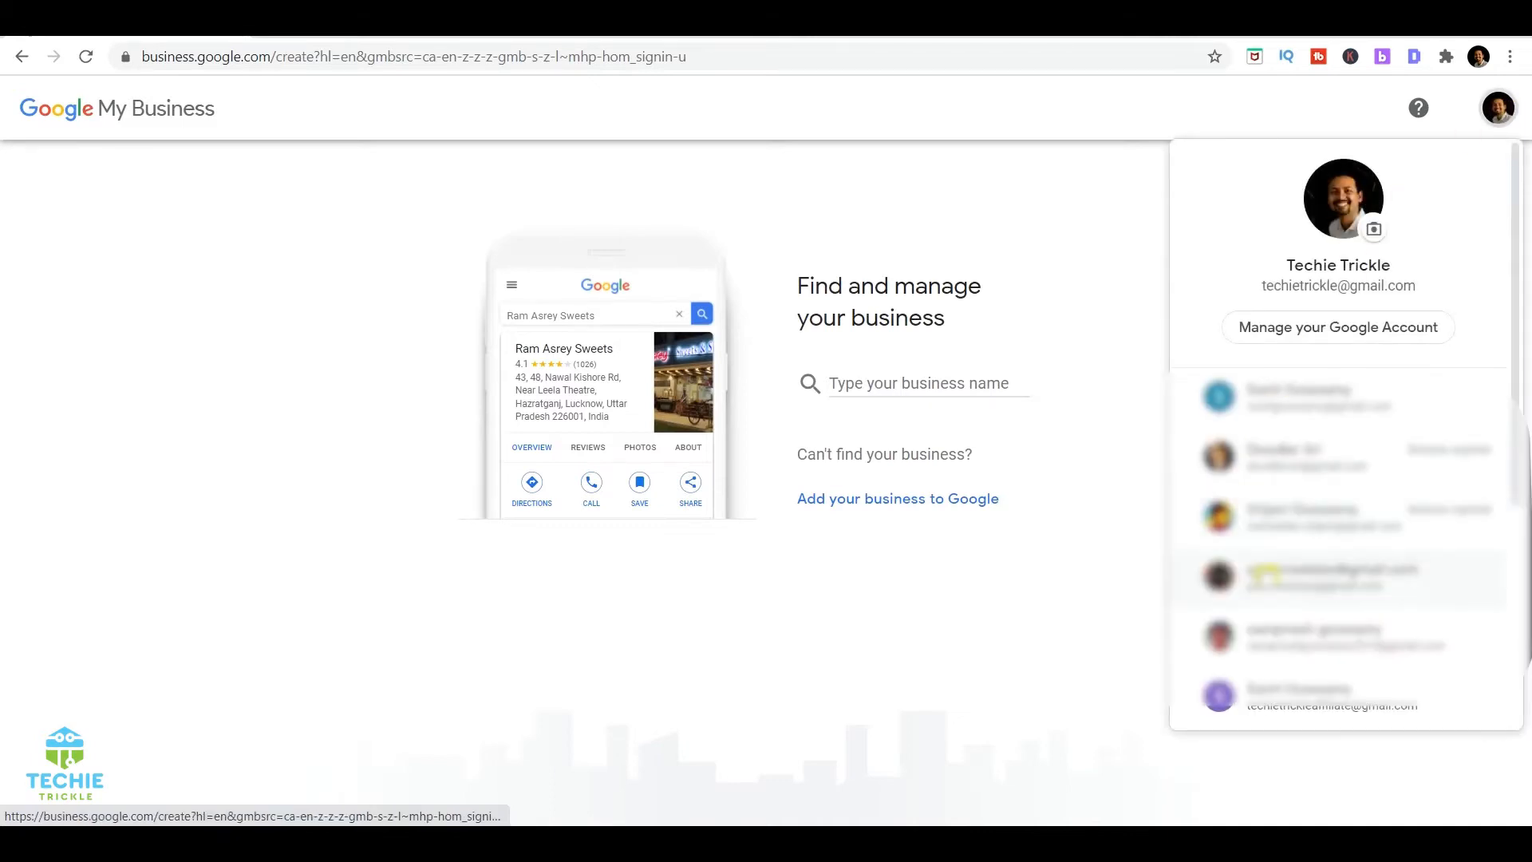
pyautogui.click(1292, 581)
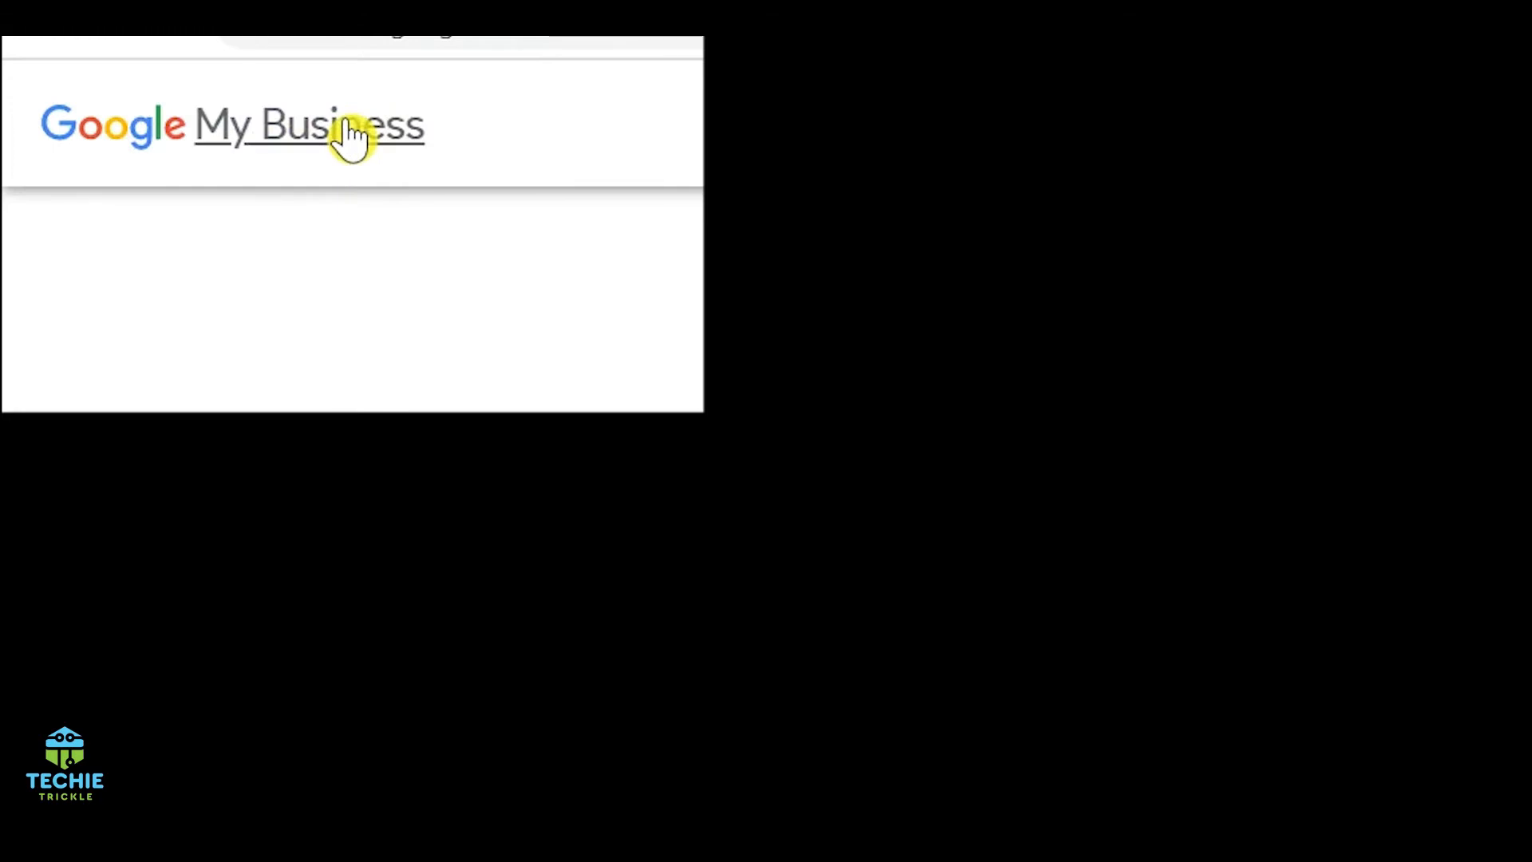
pyautogui.click(351, 132)
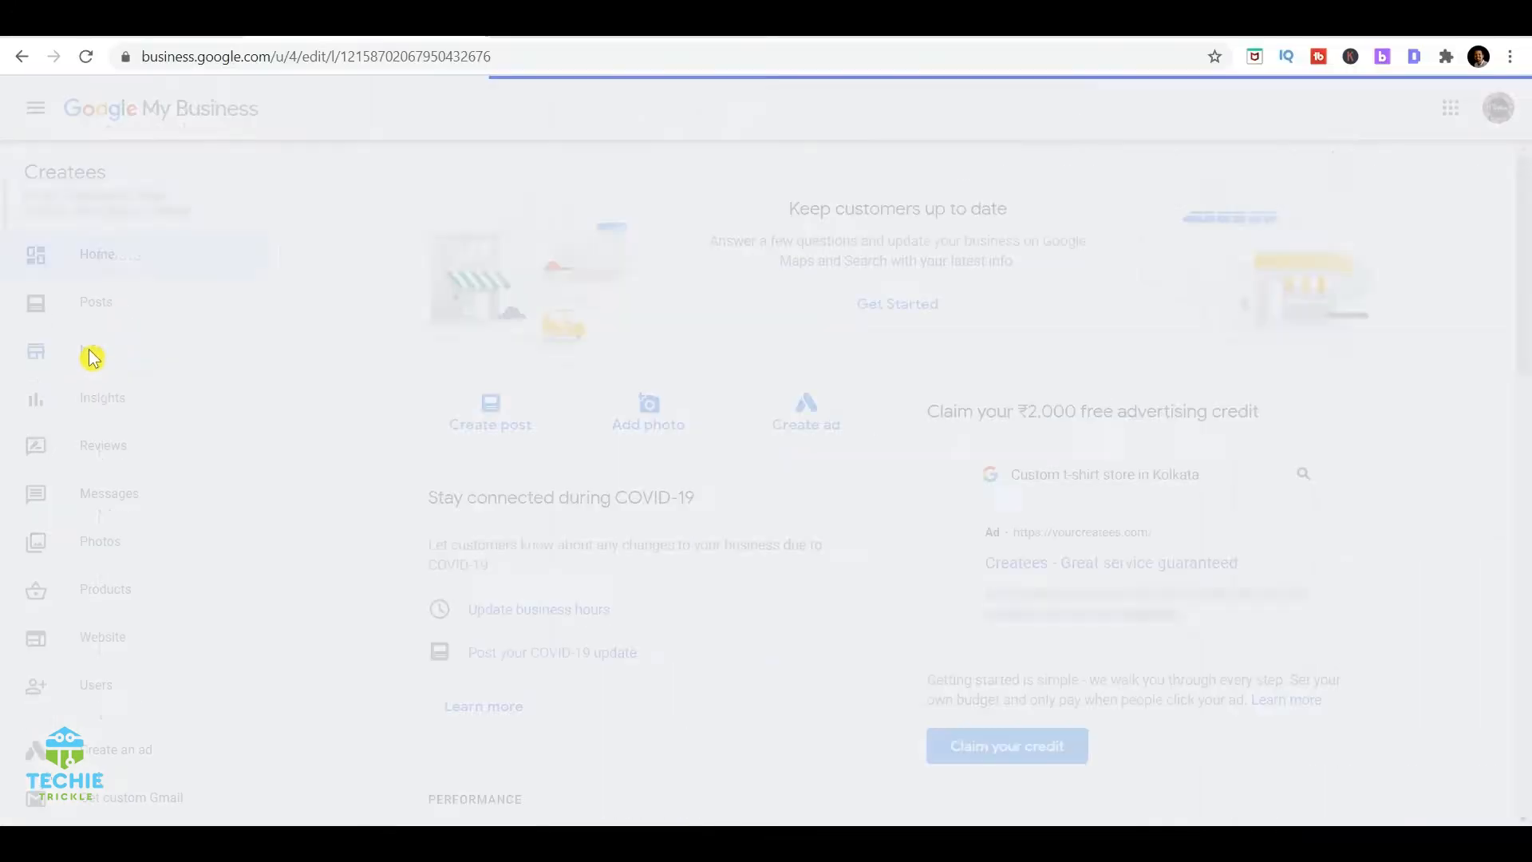
pyautogui.click(109, 335)
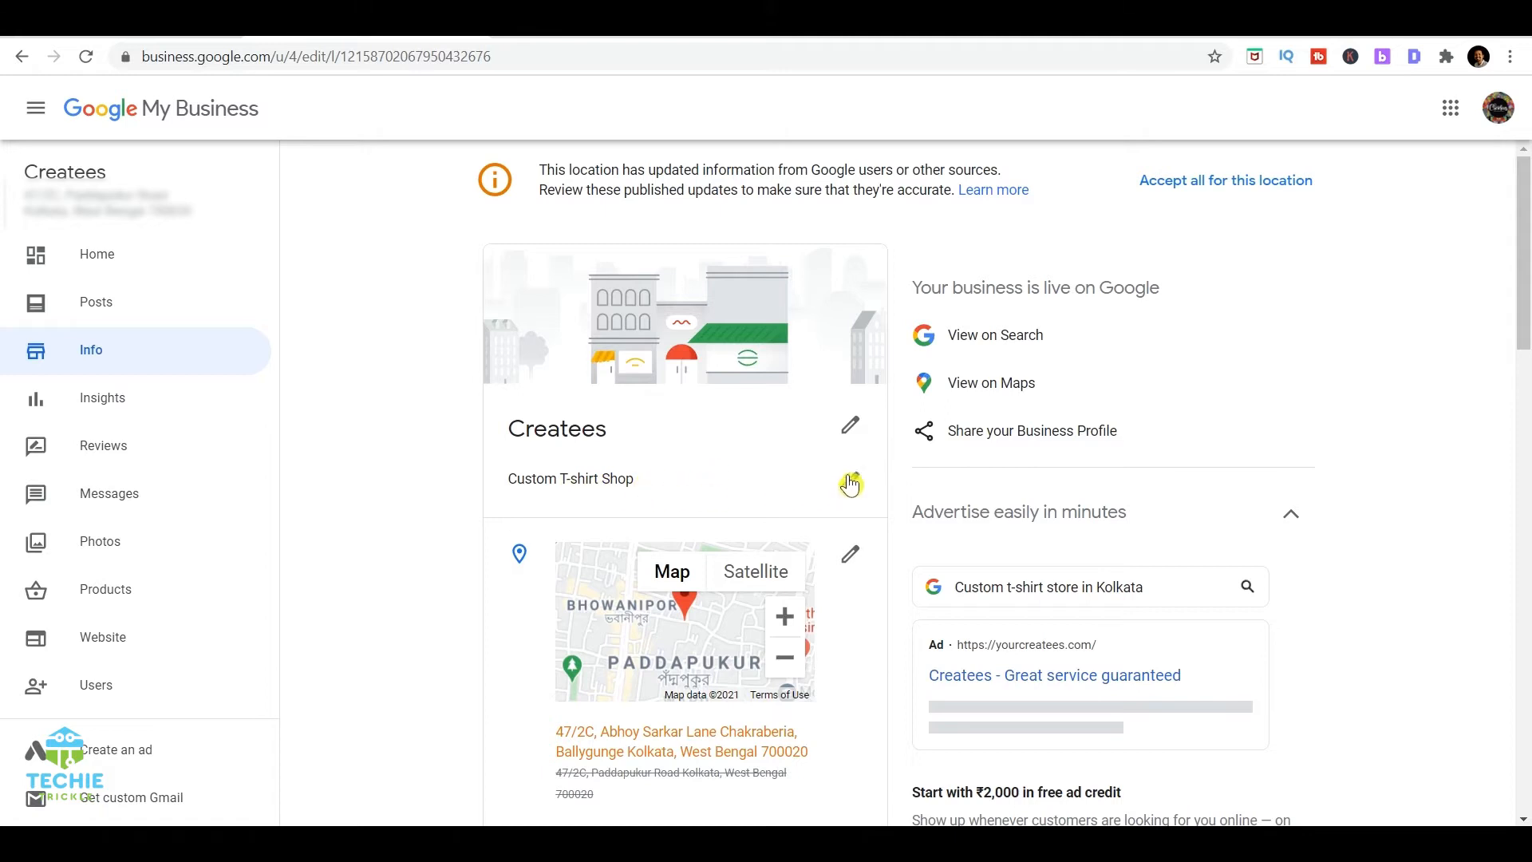
# Step: Examine the editing dialogs for the business name and the primary category, cancelling each one
pyautogui.click(851, 429)
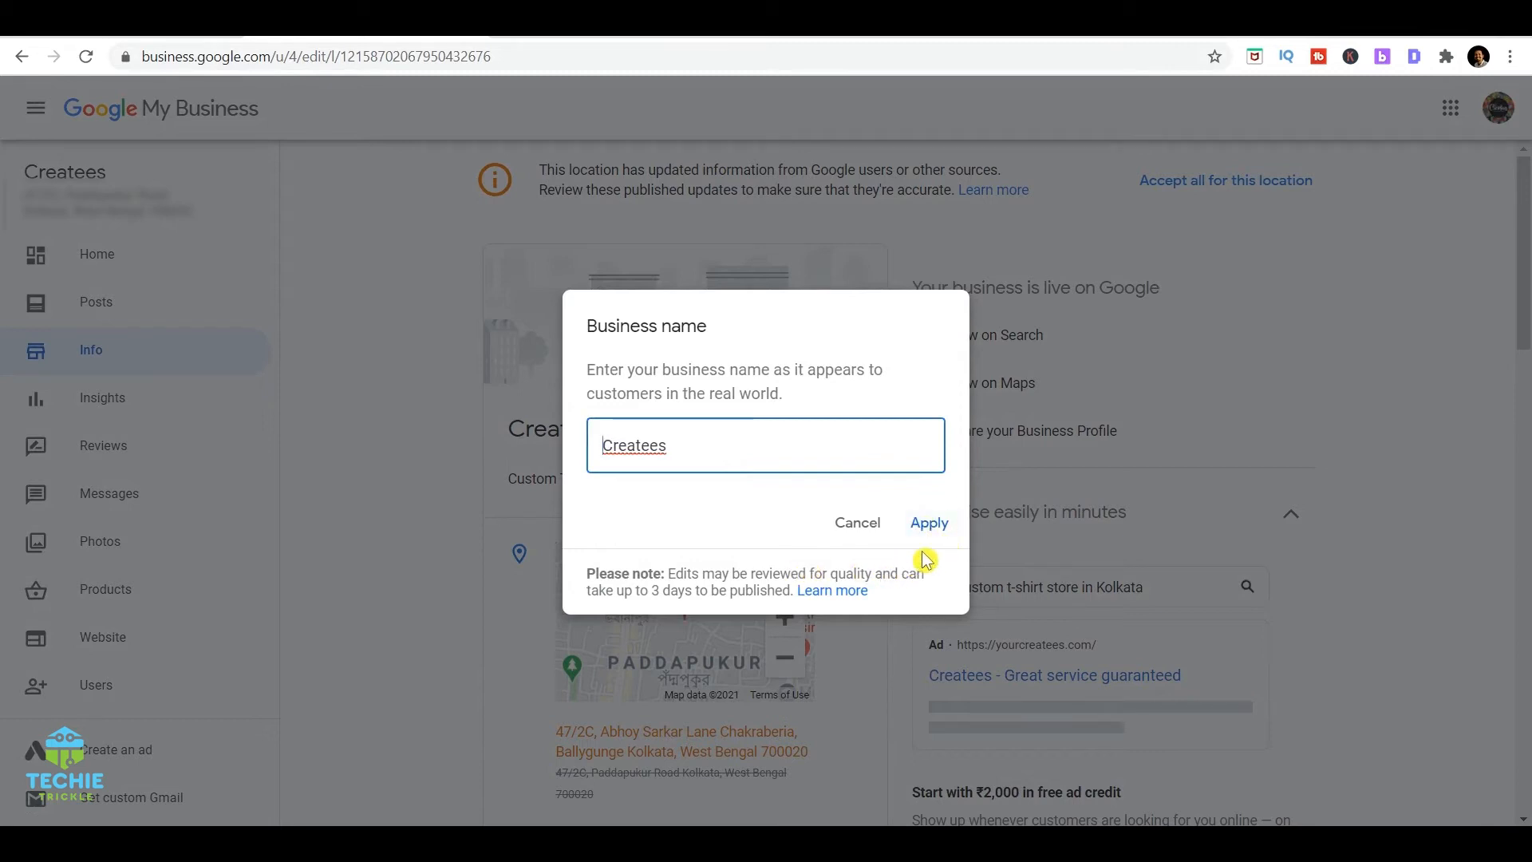
pyautogui.click(860, 533)
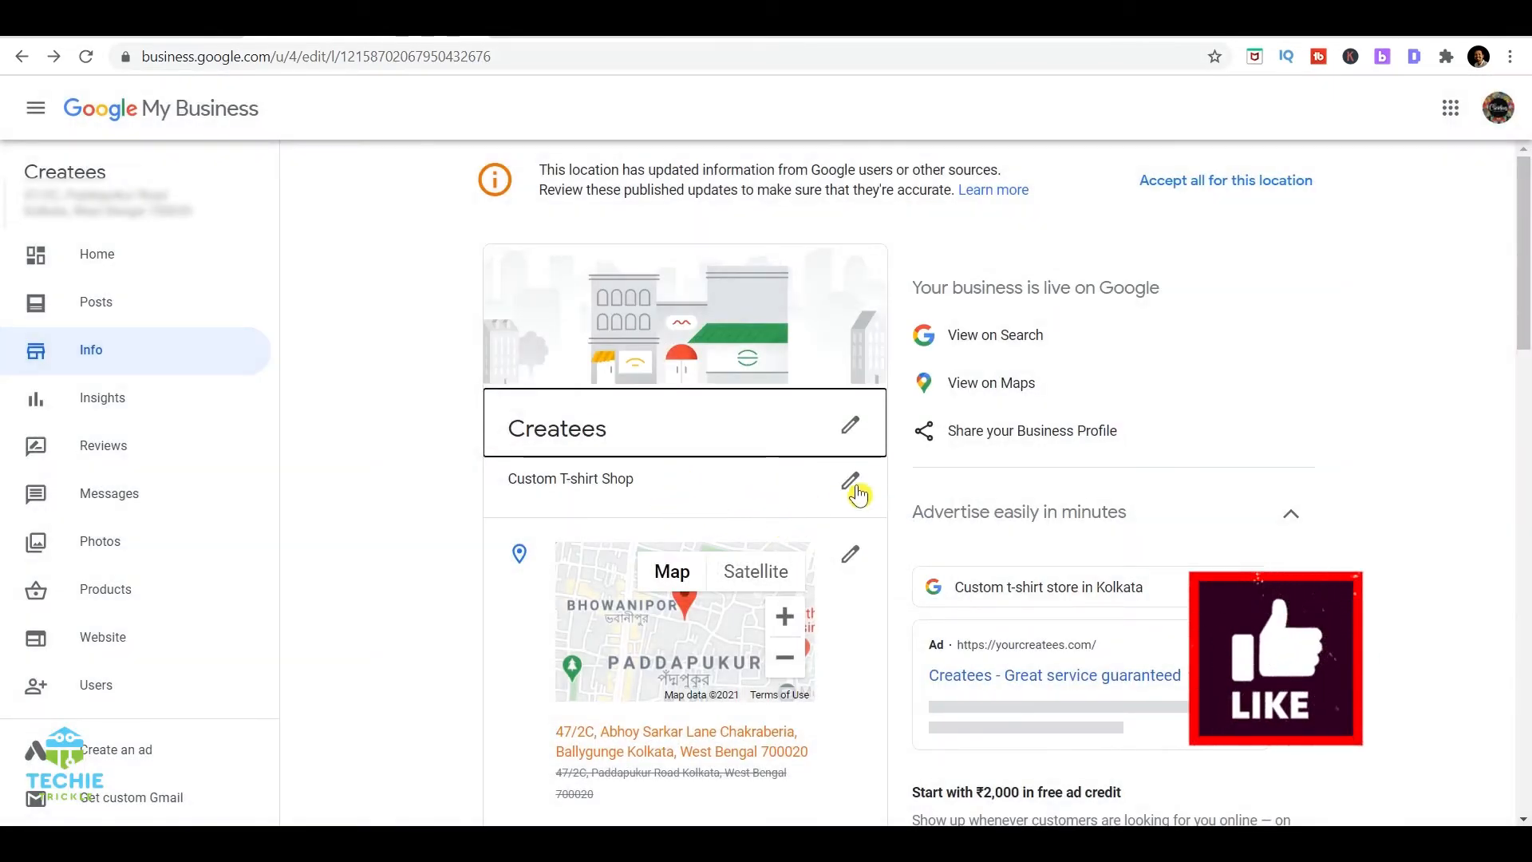
pyautogui.click(852, 490)
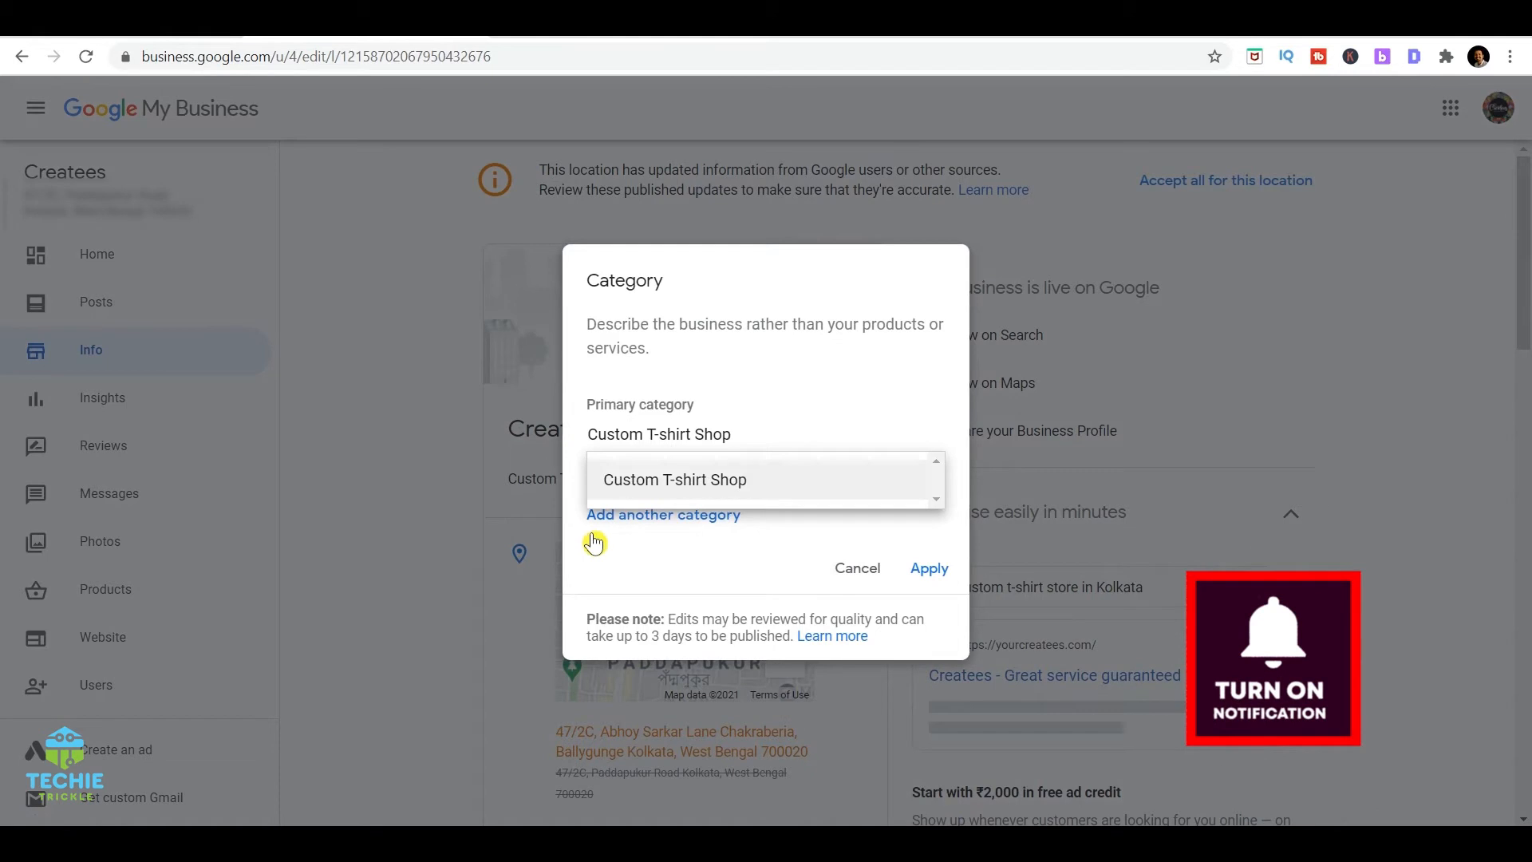
pyautogui.click(845, 573)
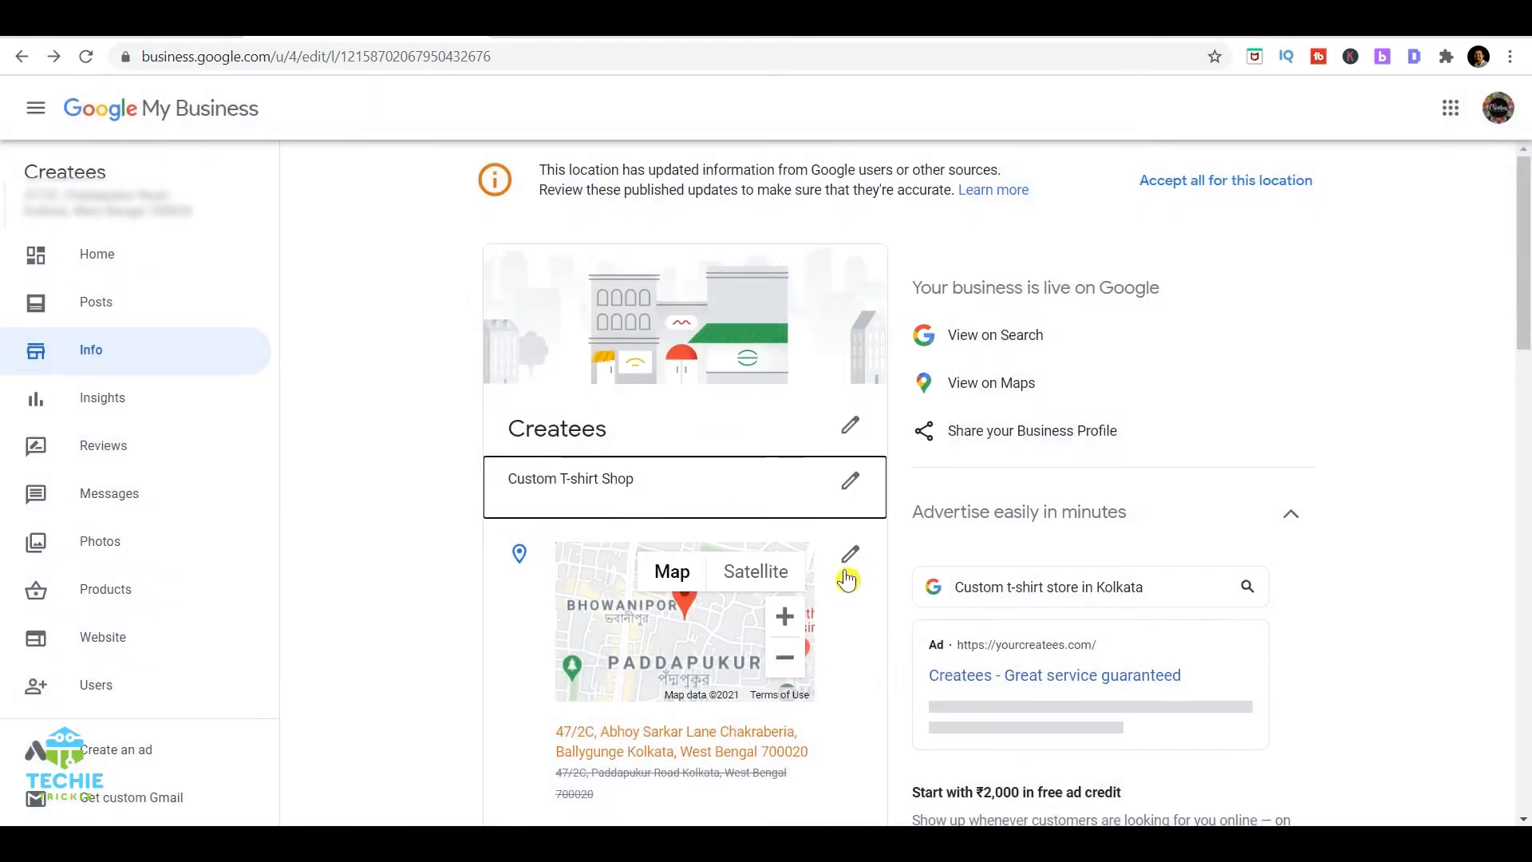
# Step: Open the business hours for editing and set Monday to 9:00 AM–8:00 PM
pyautogui.scroll(-2, 858, 615)
pyautogui.scroll(-1, 859, 615)
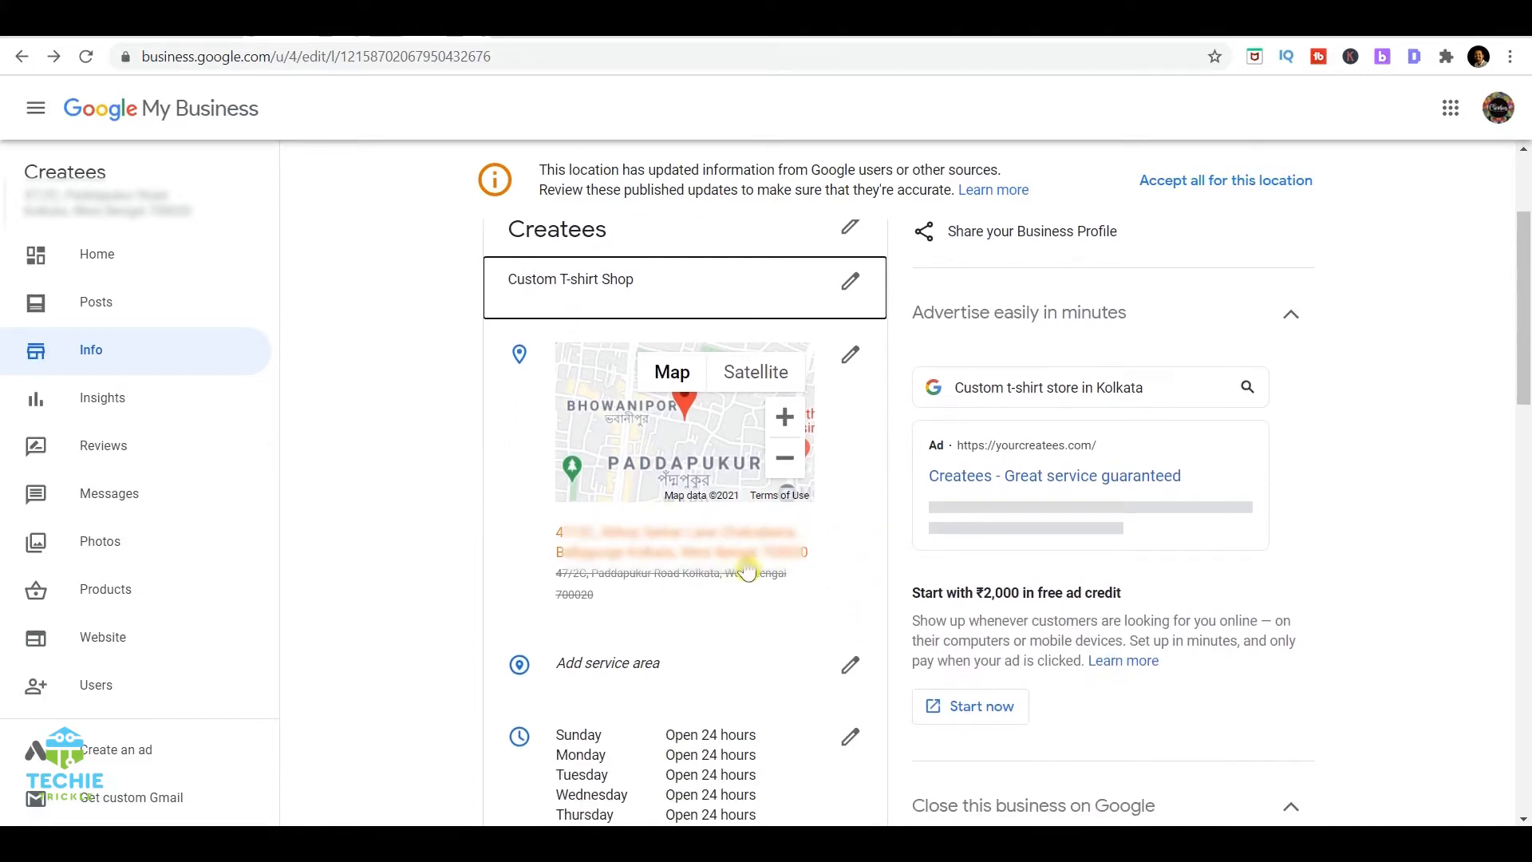
pyautogui.scroll(-3, 759, 586)
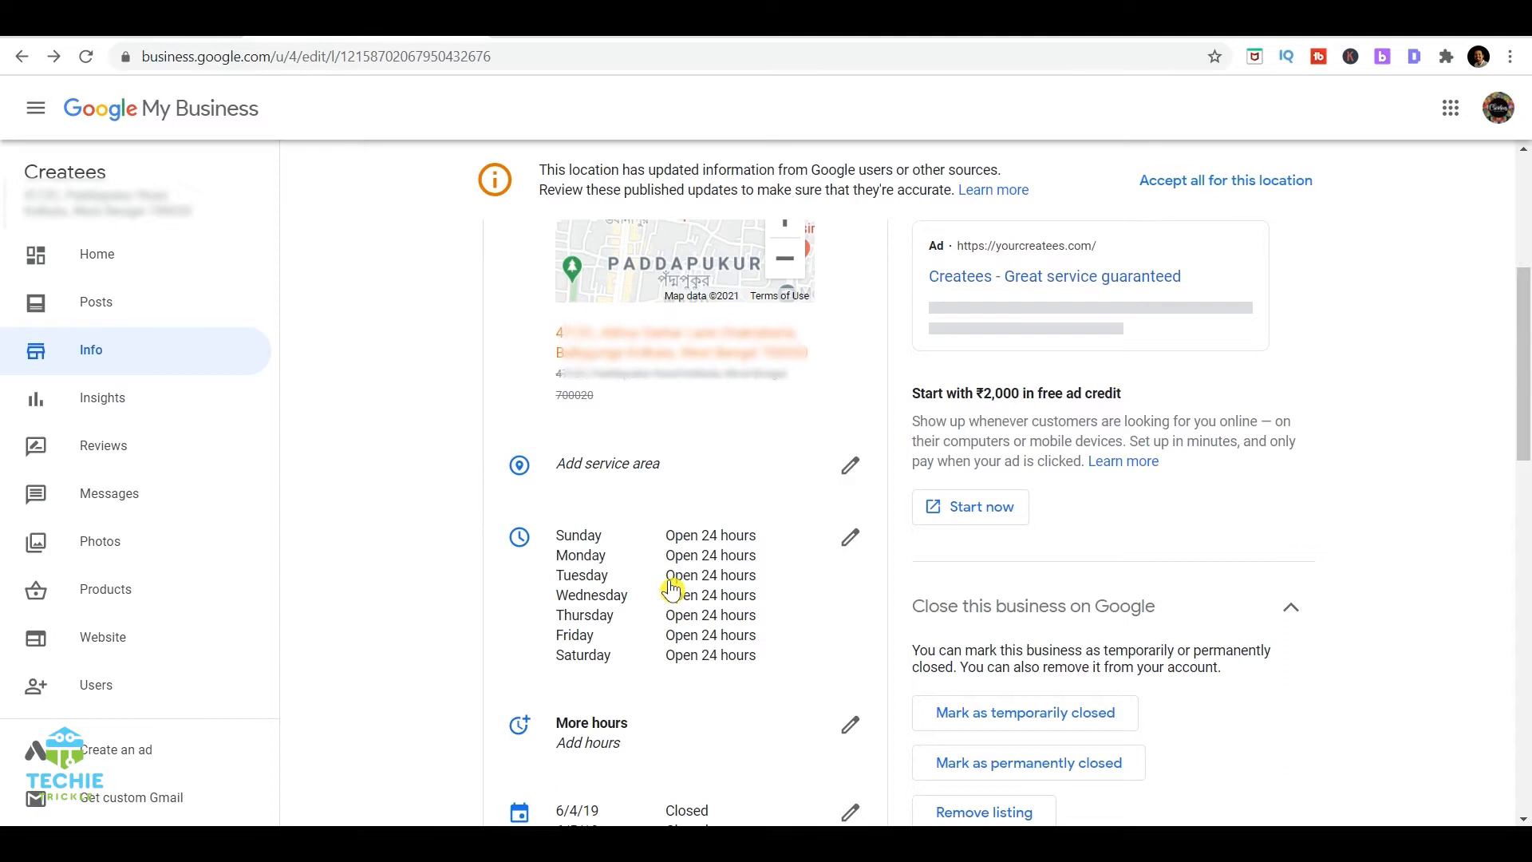
pyautogui.scroll(-1, 672, 588)
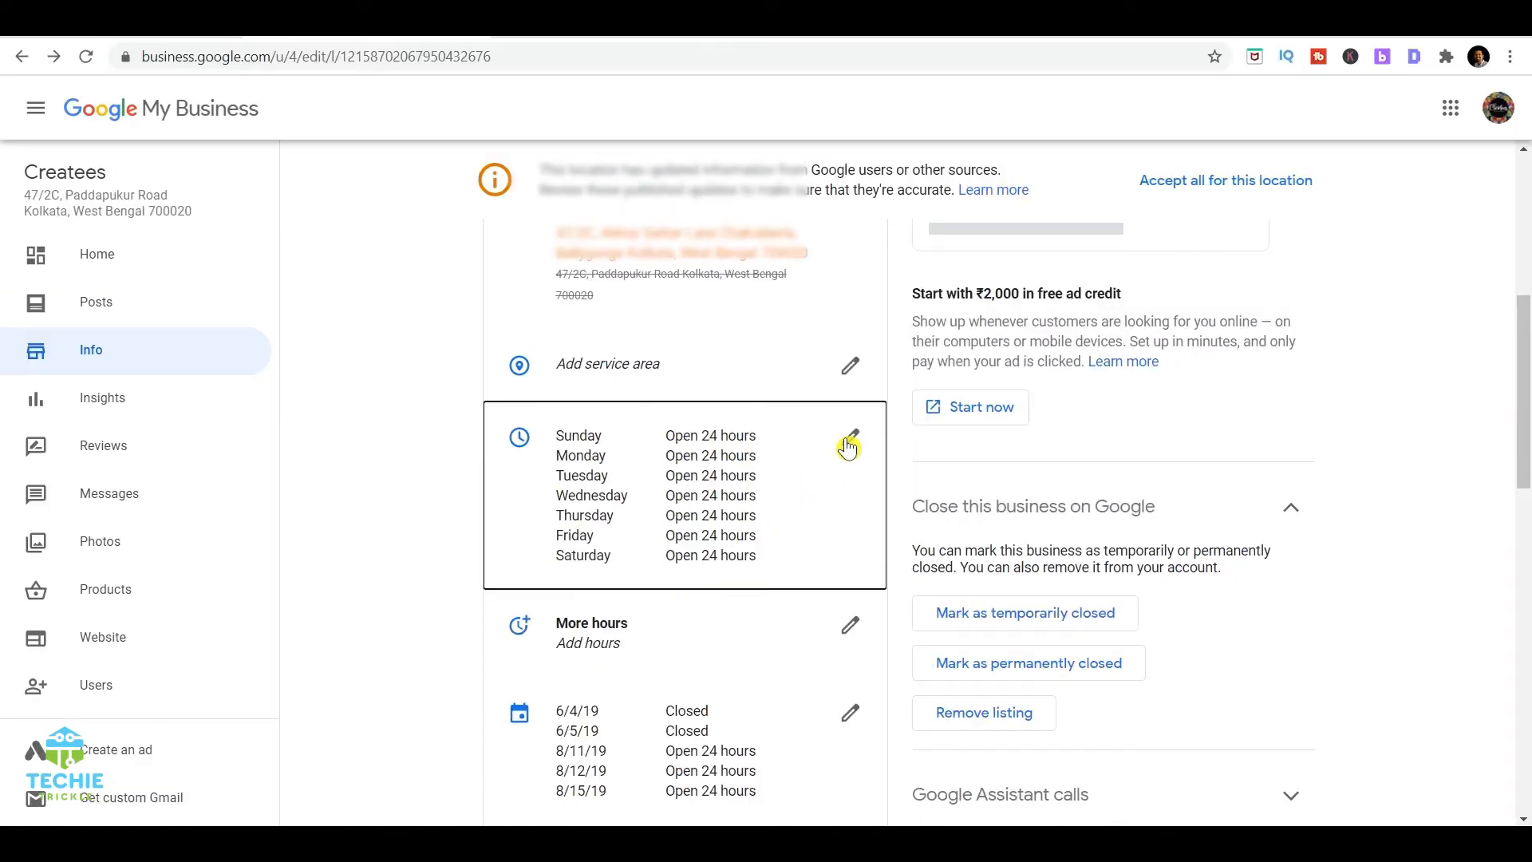
pyautogui.click(849, 443)
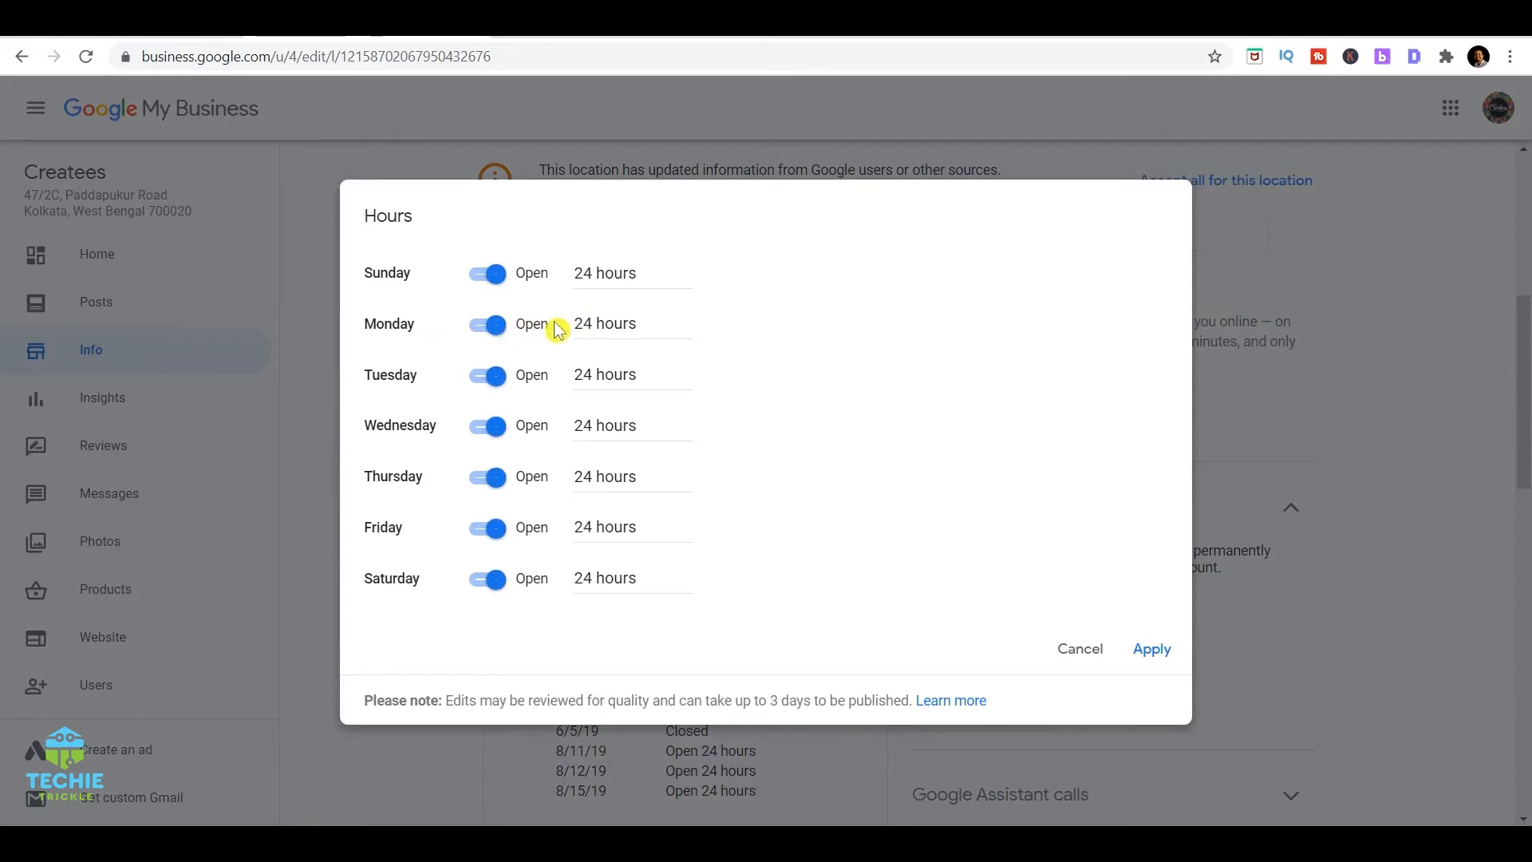
pyautogui.click(614, 322)
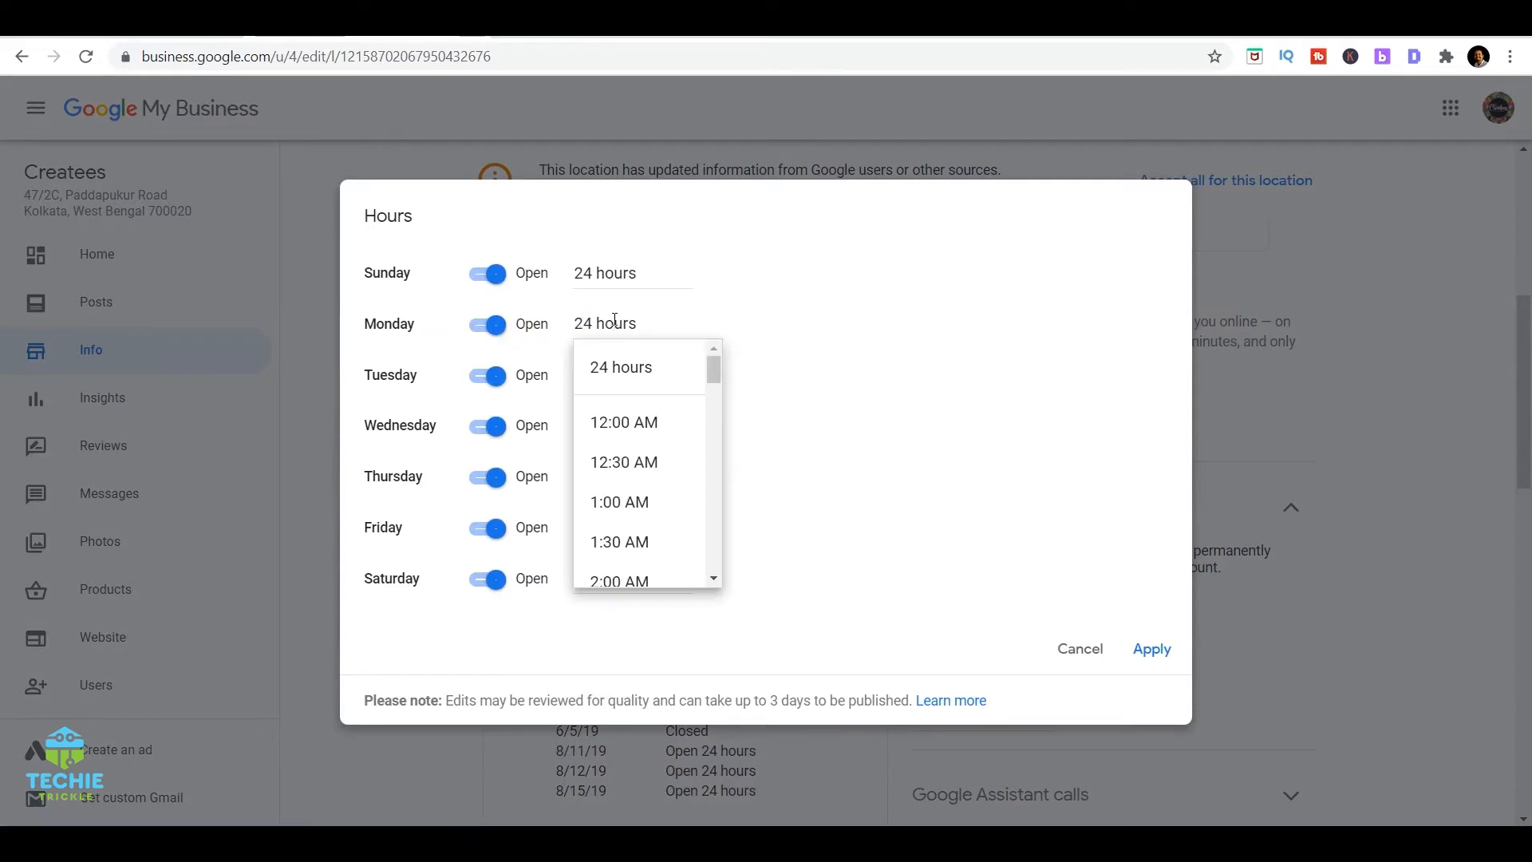
pyautogui.scroll(-3, 658, 486)
pyautogui.scroll(-6, 664, 509)
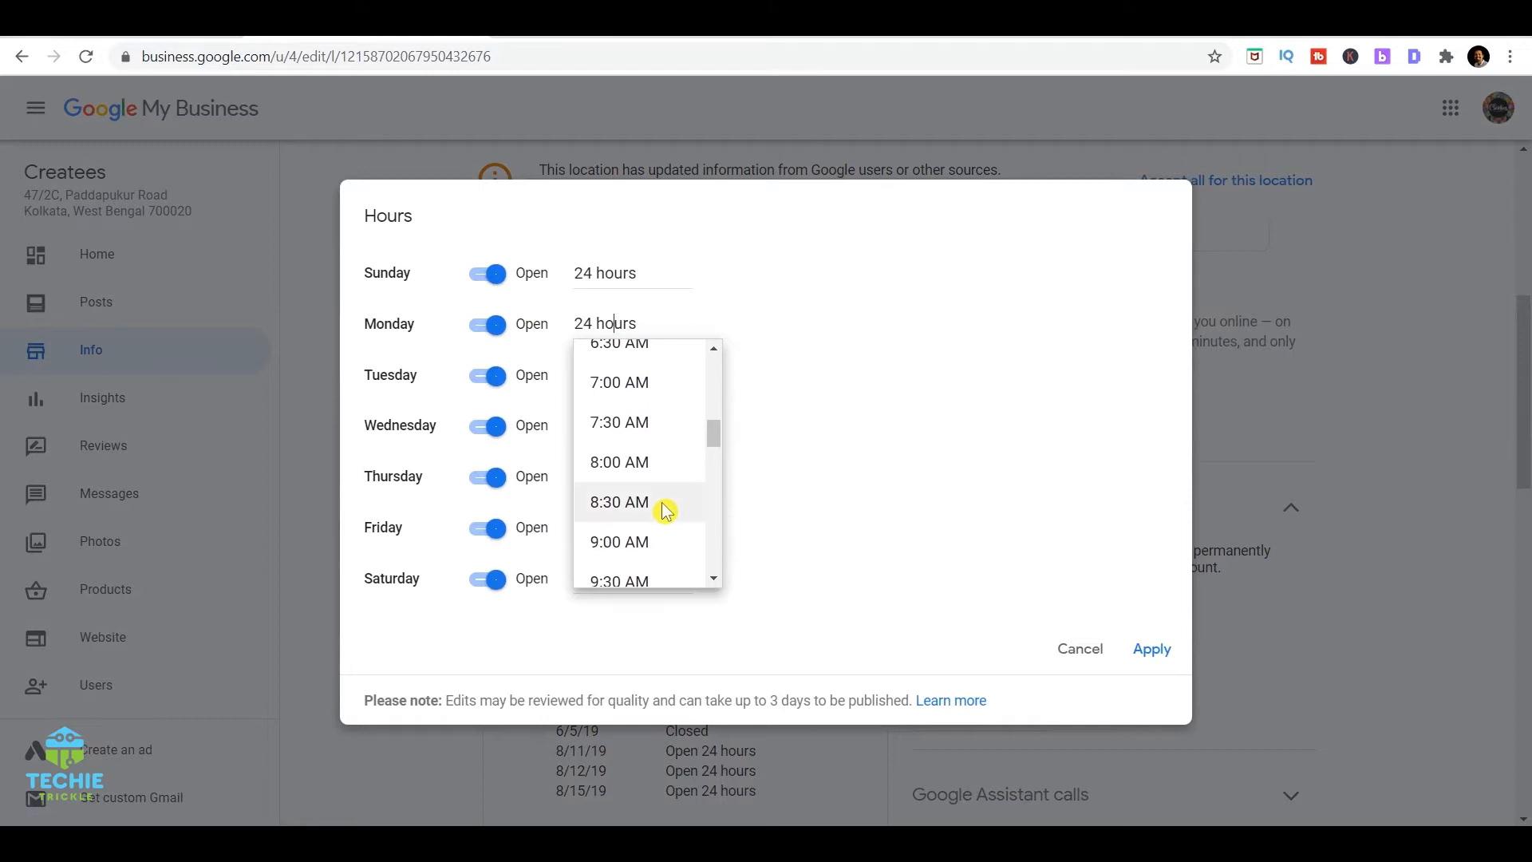
pyautogui.click(649, 541)
pyautogui.click(745, 319)
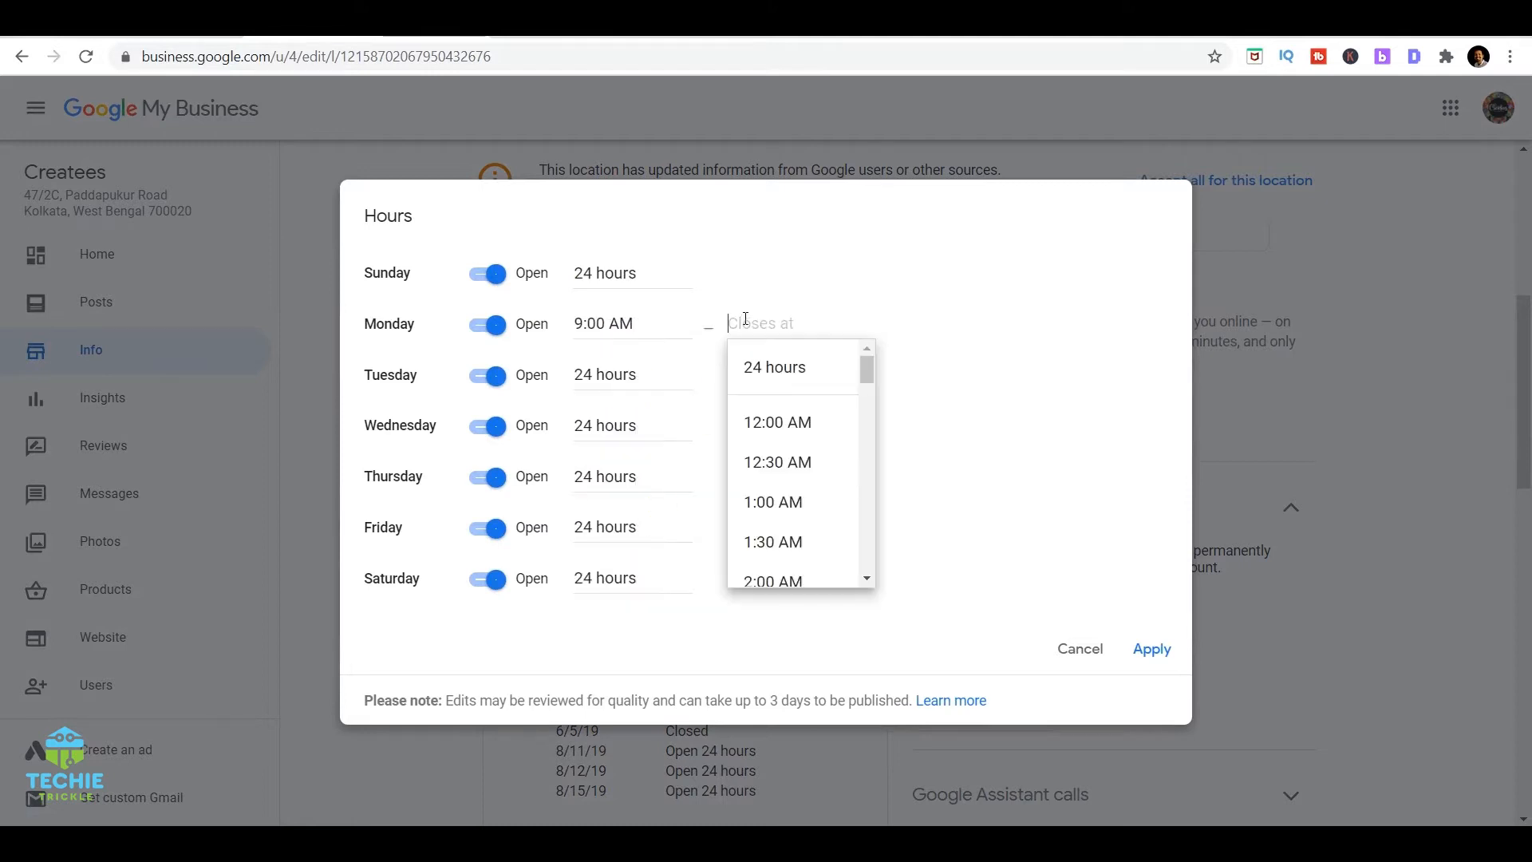
pyautogui.scroll(-10, 790, 535)
pyautogui.scroll(-12, 794, 526)
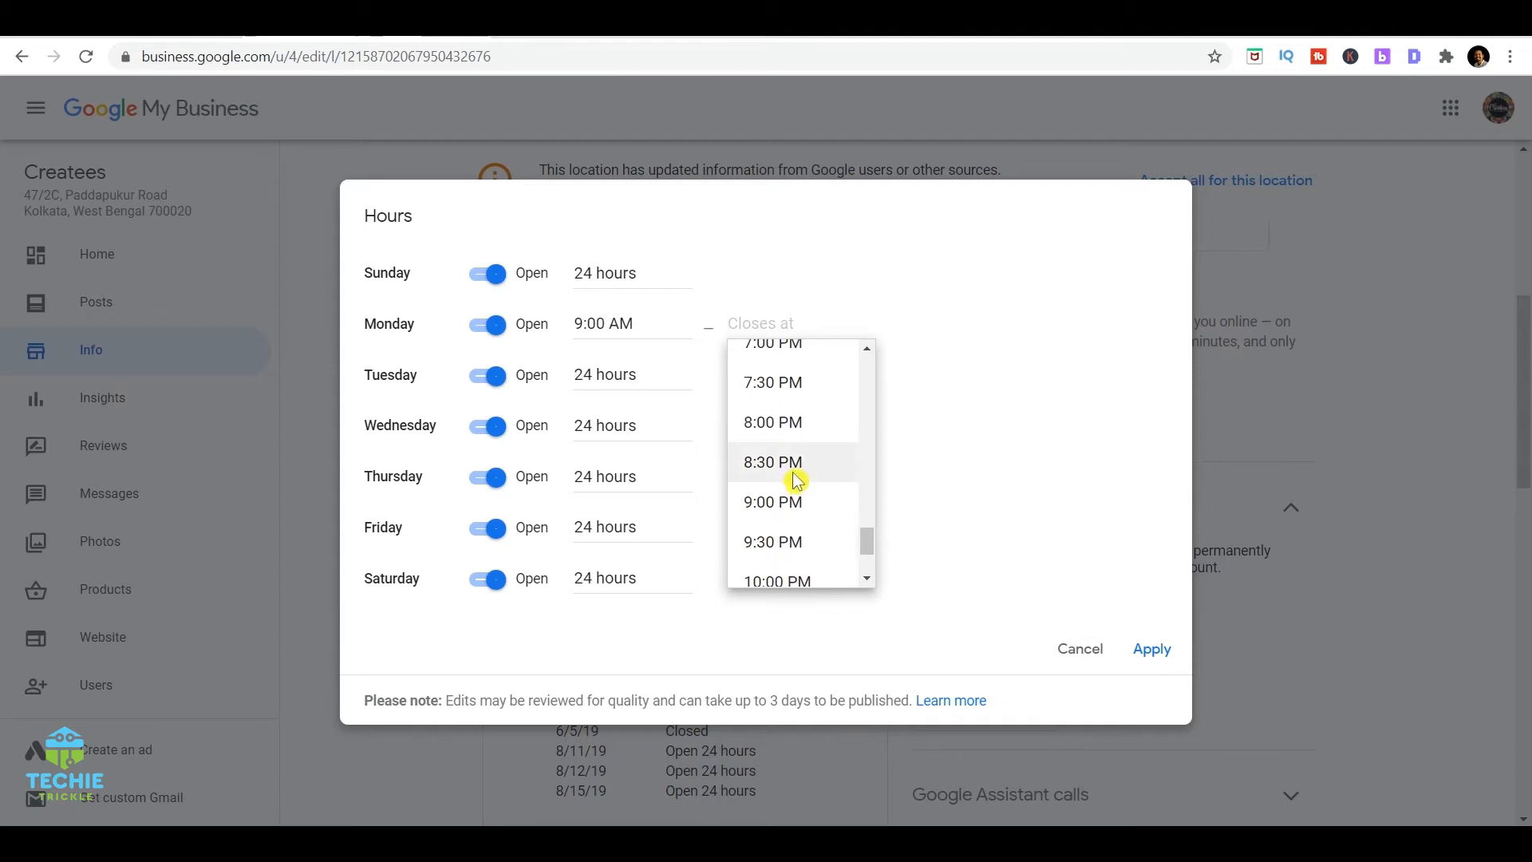
pyautogui.click(780, 423)
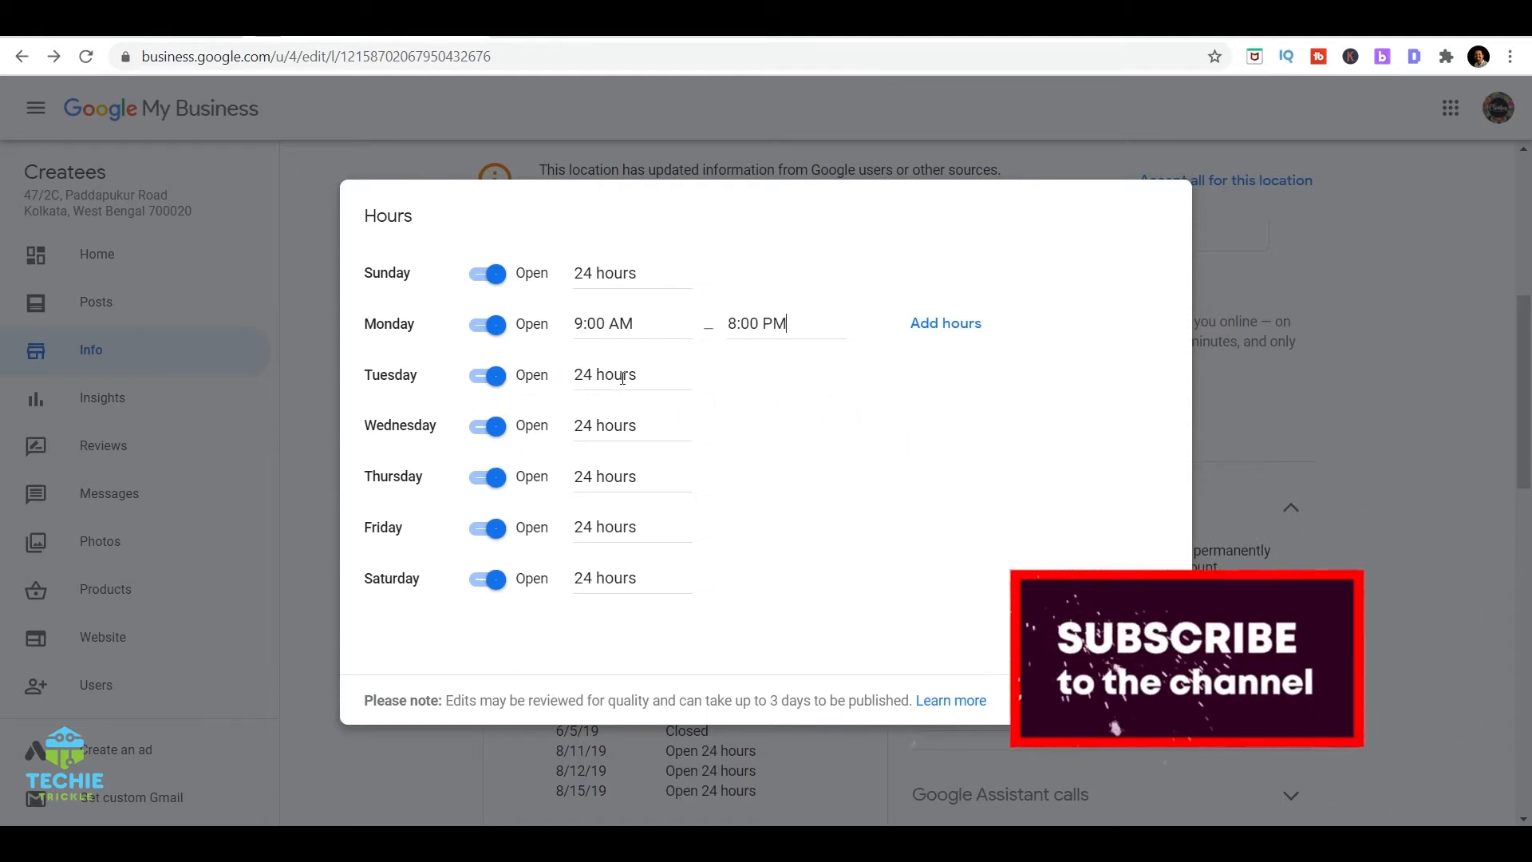
# Step: Set Tuesday's opening hours to 9:00 AM–8:00 PM
pyautogui.click(623, 377)
pyautogui.scroll(-10, 671, 582)
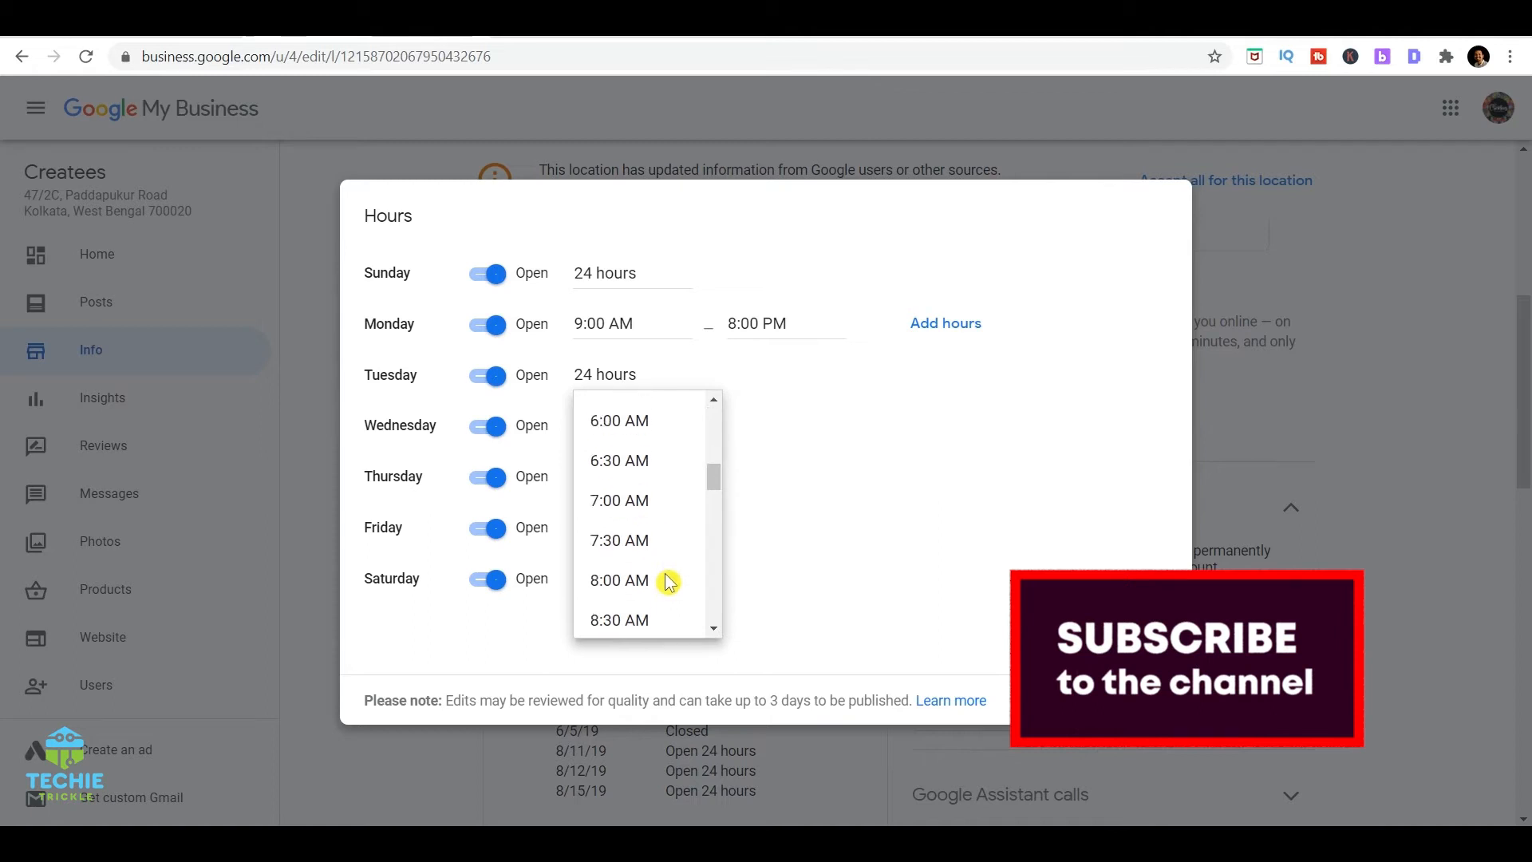
pyautogui.scroll(2, 667, 578)
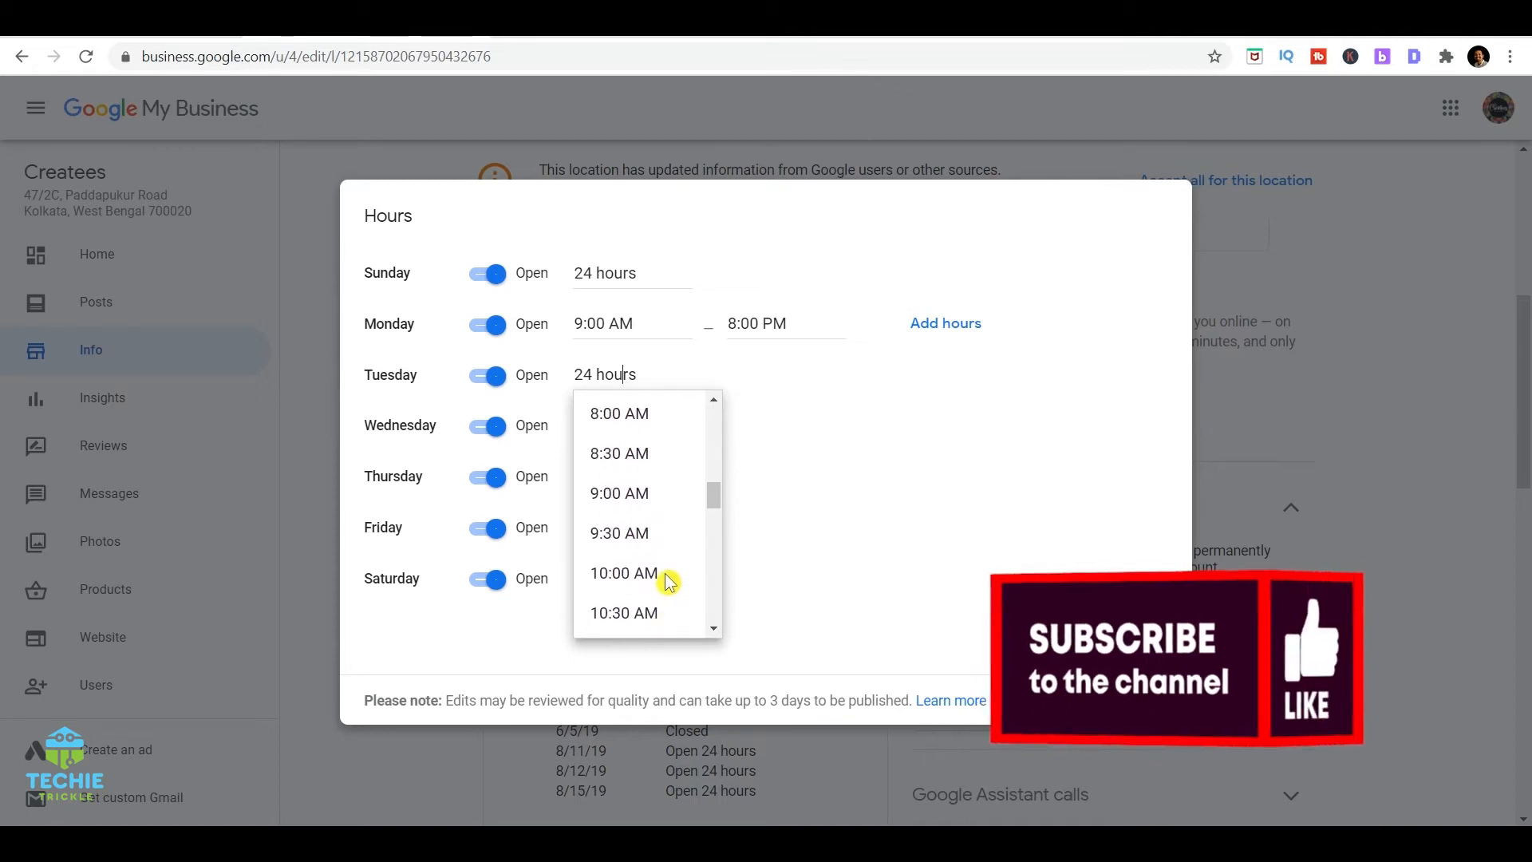
pyautogui.click(656, 489)
pyautogui.click(798, 380)
pyautogui.scroll(-10, 782, 619)
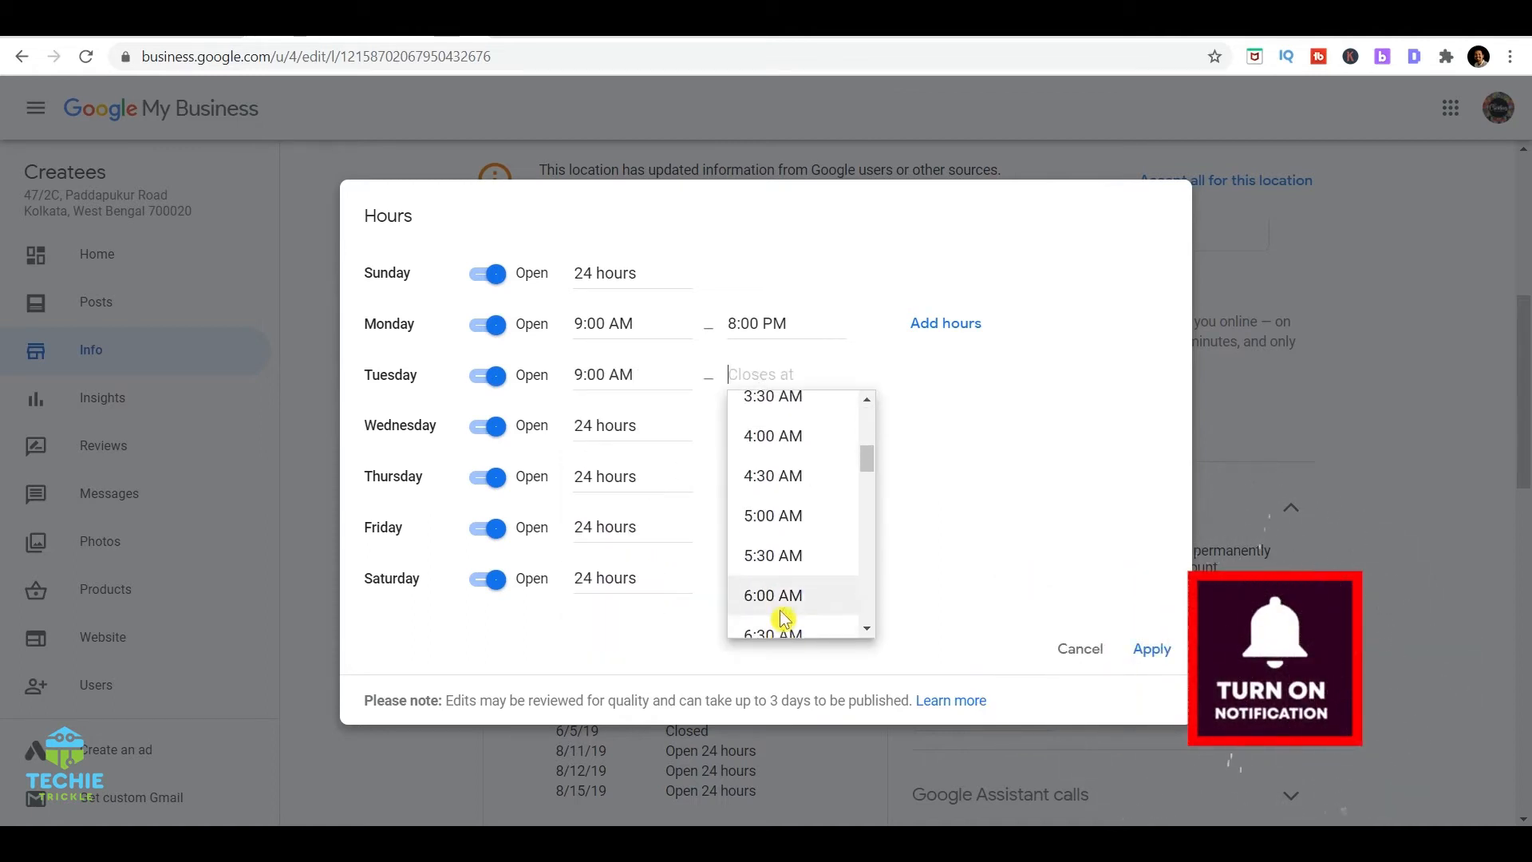
pyautogui.scroll(-7, 796, 612)
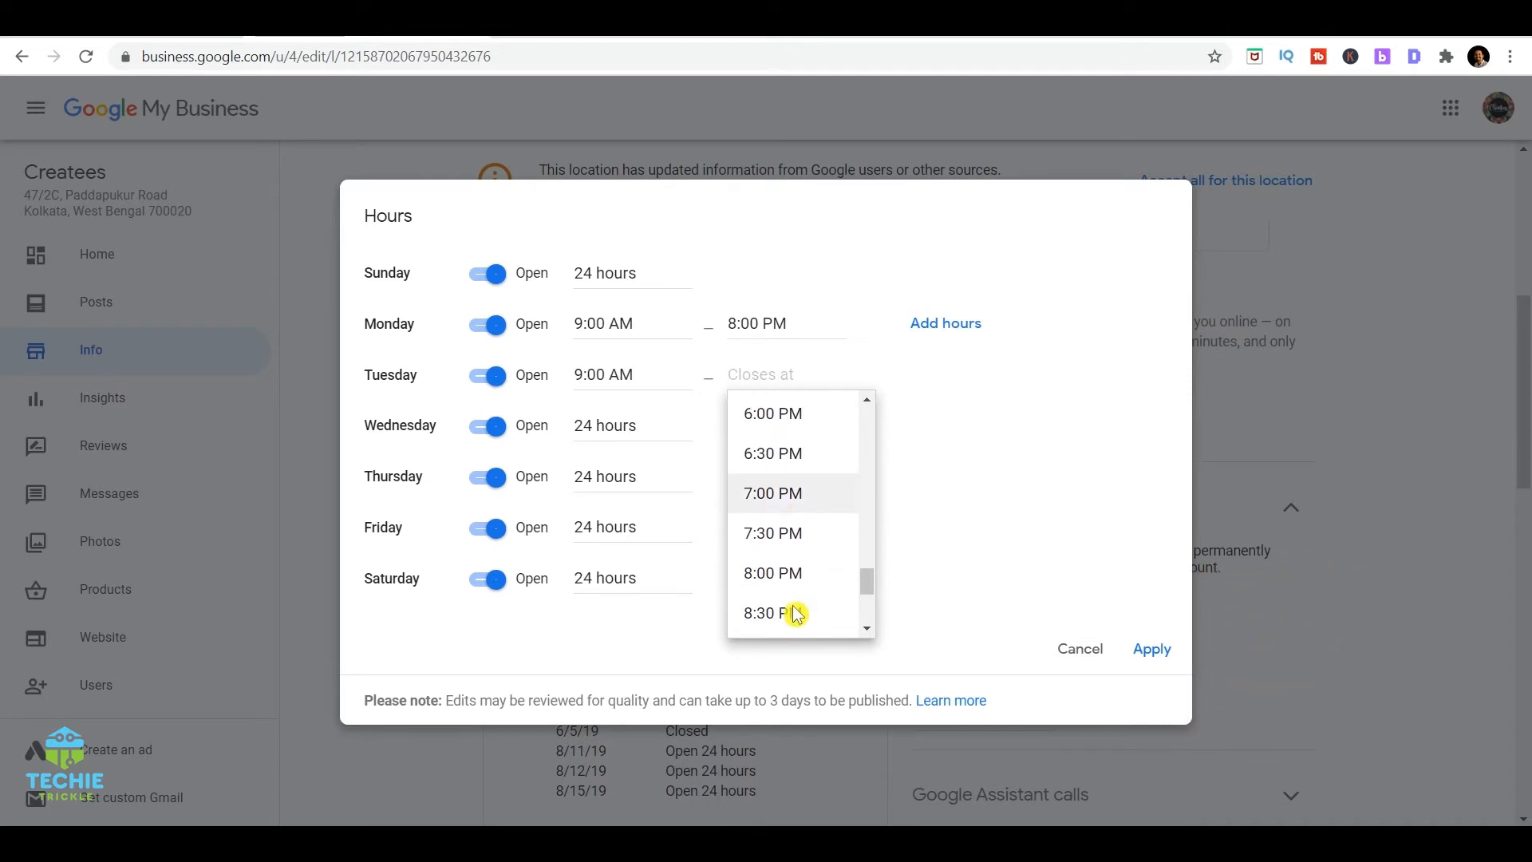
pyautogui.click(786, 576)
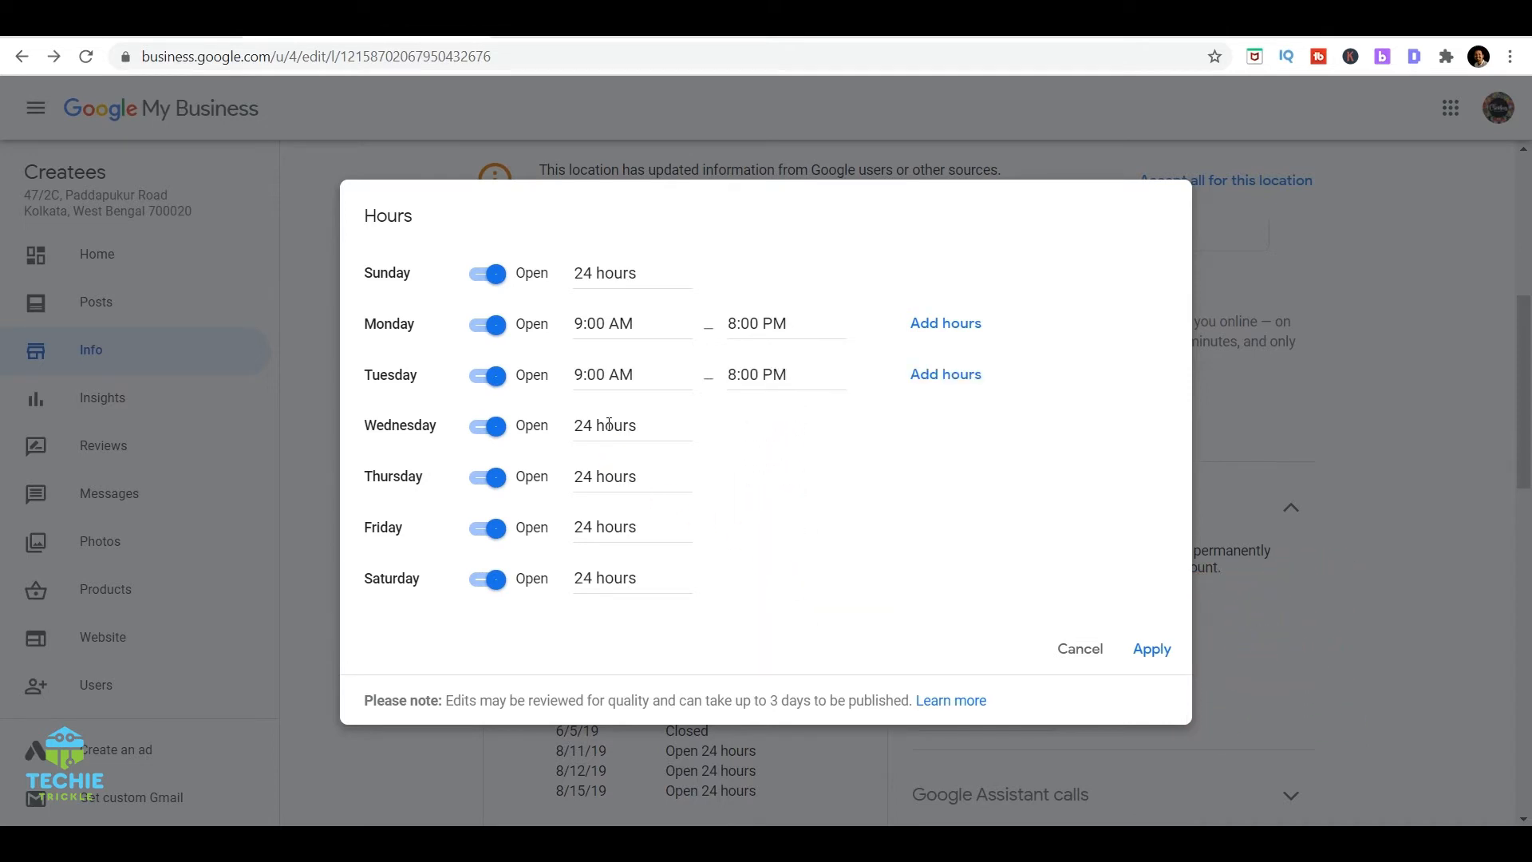
# Step: Set Wednesday's opening hours to 8:00 AM–8:00 PM
pyautogui.click(608, 417)
pyautogui.scroll(15, 653, 631)
pyautogui.click(657, 634)
pyautogui.scroll(-18, 787, 578)
pyautogui.click(781, 516)
# Step: Set Thursday's opening hours to 9:00 AM–8:00 PM
pyautogui.click(610, 476)
pyautogui.scroll(-2, 670, 684)
pyautogui.click(654, 684)
pyautogui.scroll(-12, 807, 673)
pyautogui.click(798, 636)
# Step: Set Friday's opening hours to 8:00 AM–8:00 PM
pyautogui.click(612, 527)
pyautogui.click(619, 566)
pyautogui.scroll(-12, 802, 702)
pyautogui.click(790, 625)
# Step: Mark Saturday and Sunday as closed, apply the new business hours and dismiss the suggestion to create a post
pyautogui.click(487, 579)
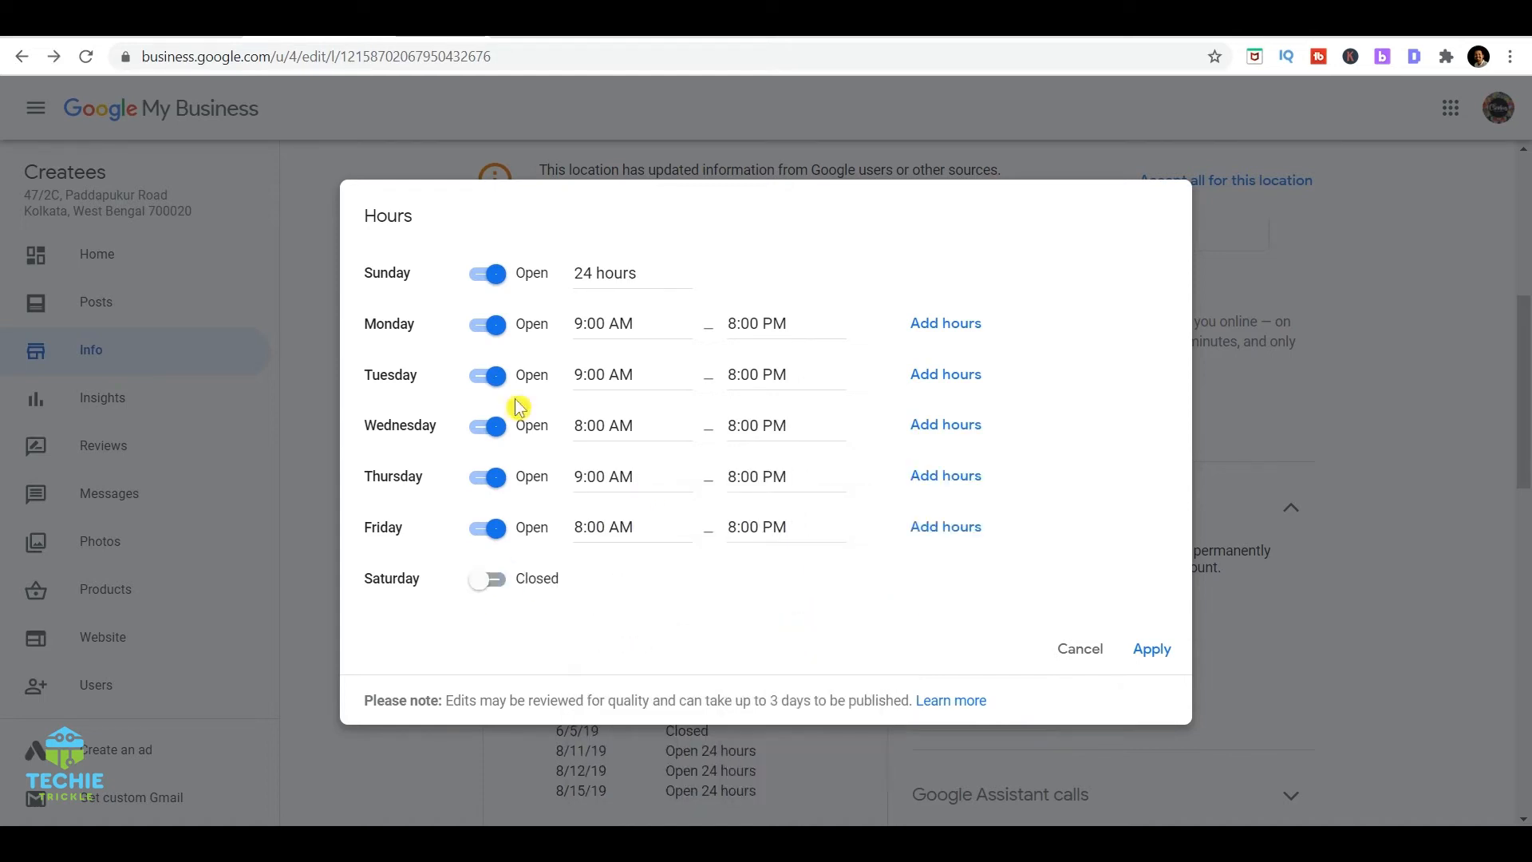
pyautogui.click(486, 273)
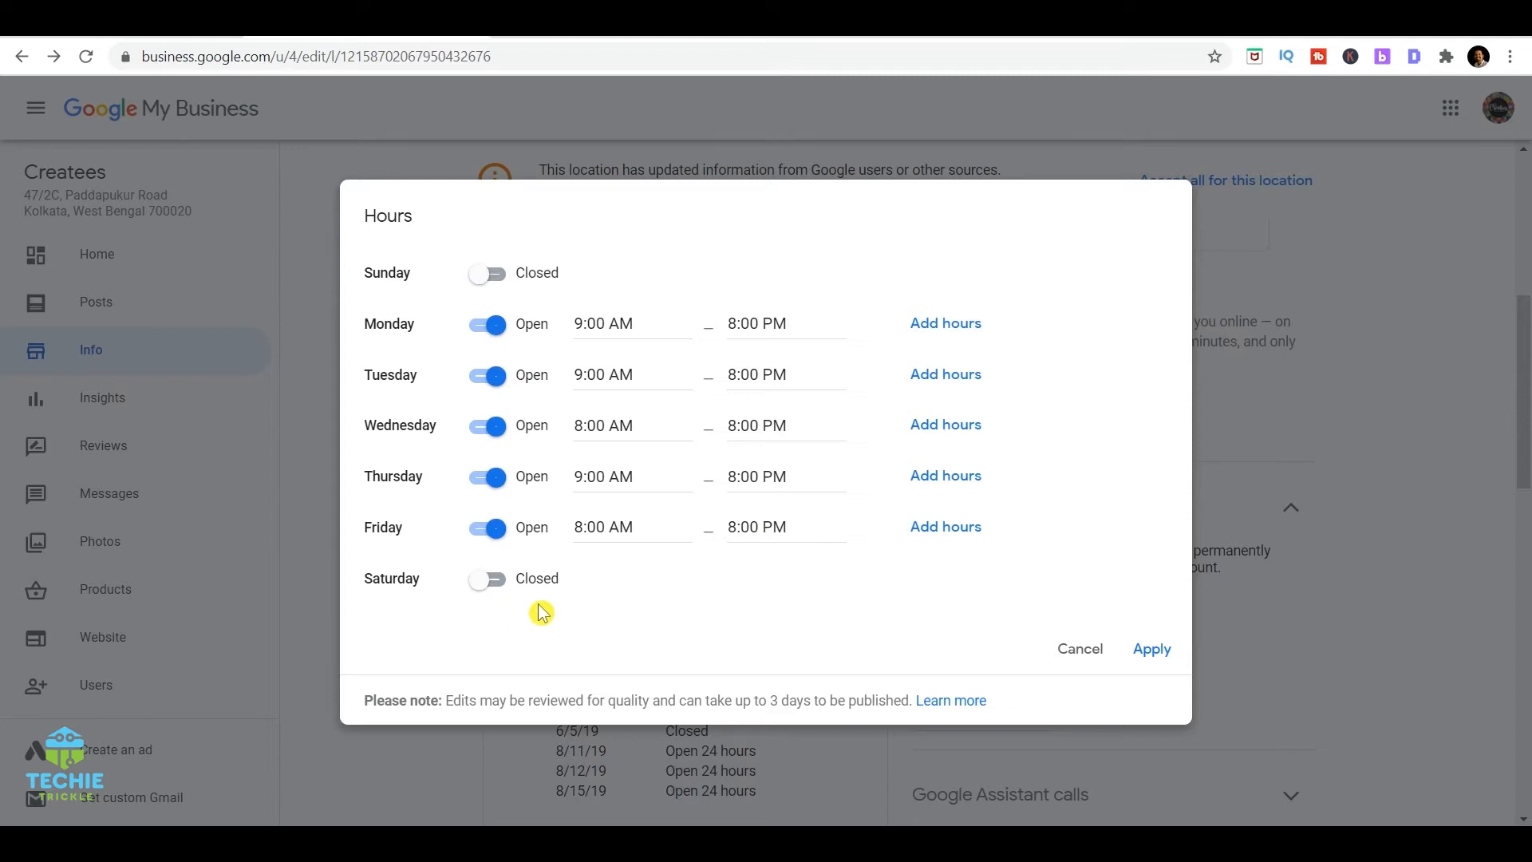
pyautogui.click(1149, 653)
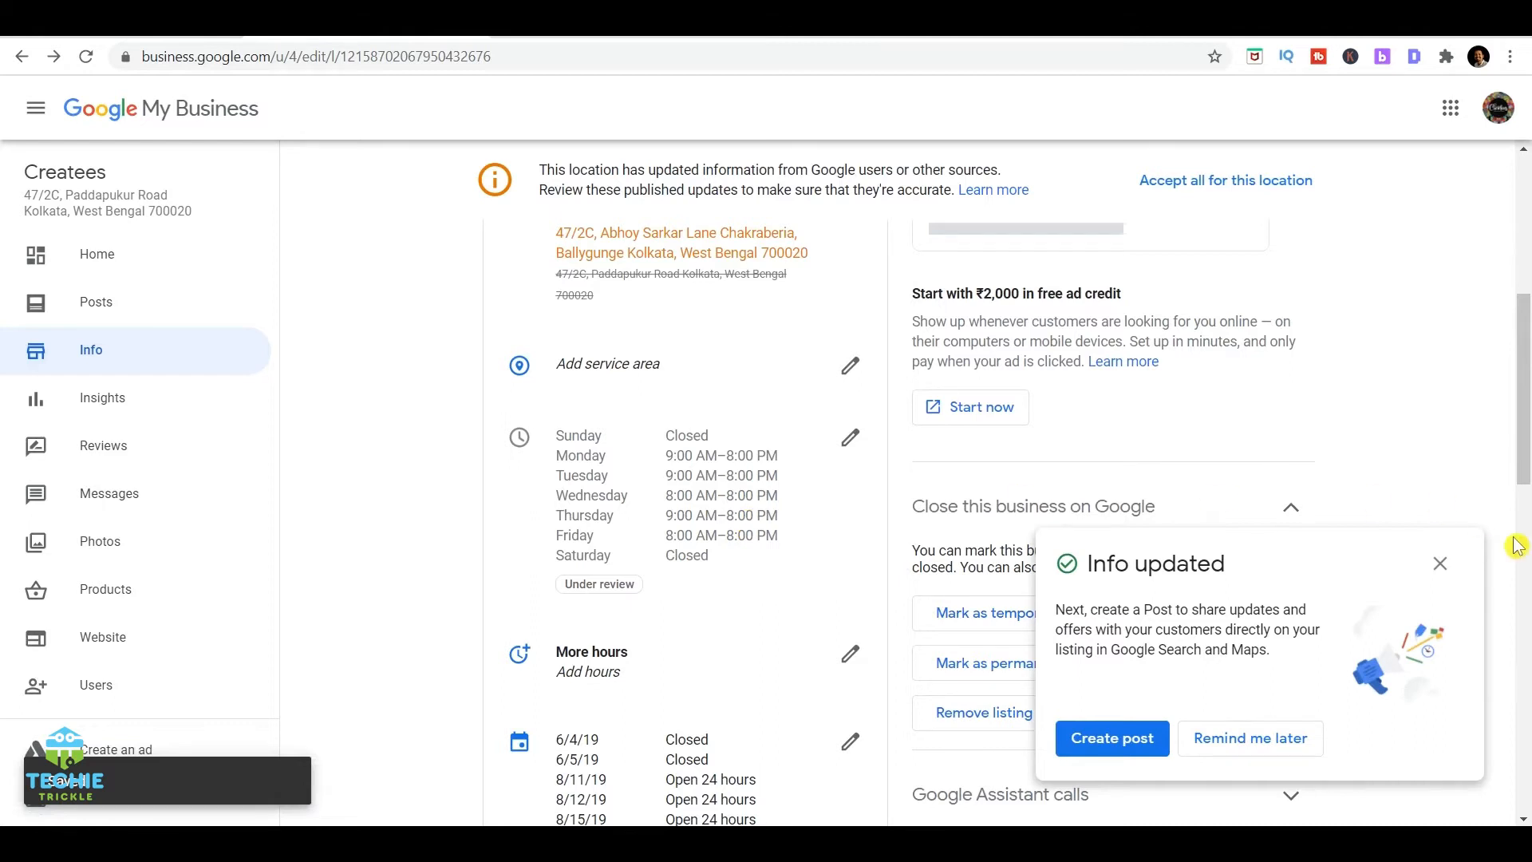
pyautogui.click(1440, 568)
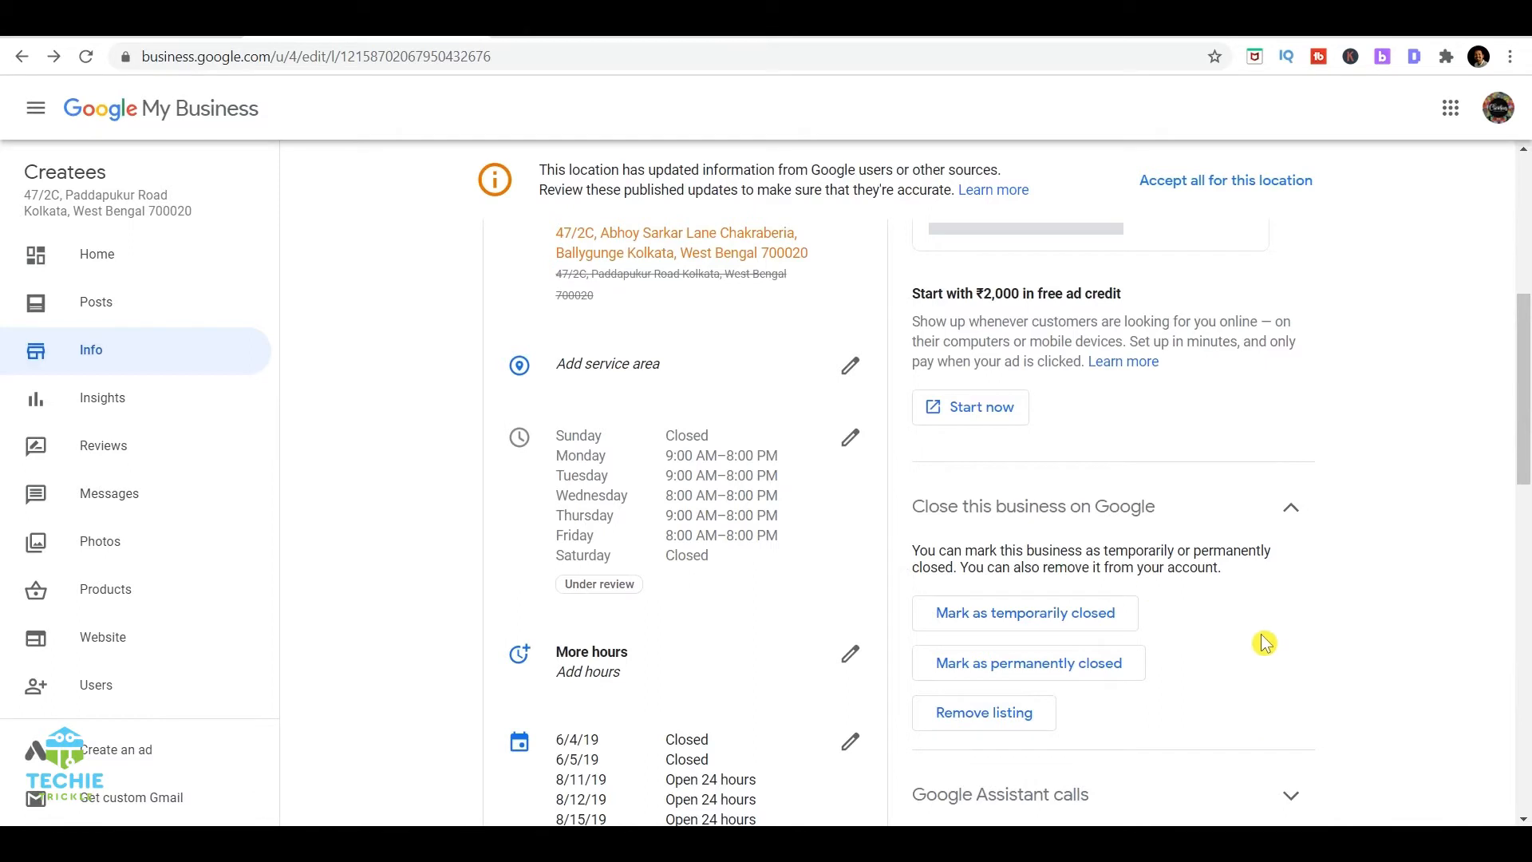
# Step: Examine the phone number editing dialog, cancel it, and review the remaining listing details through the business description and opening date
pyautogui.scroll(-5, 1265, 643)
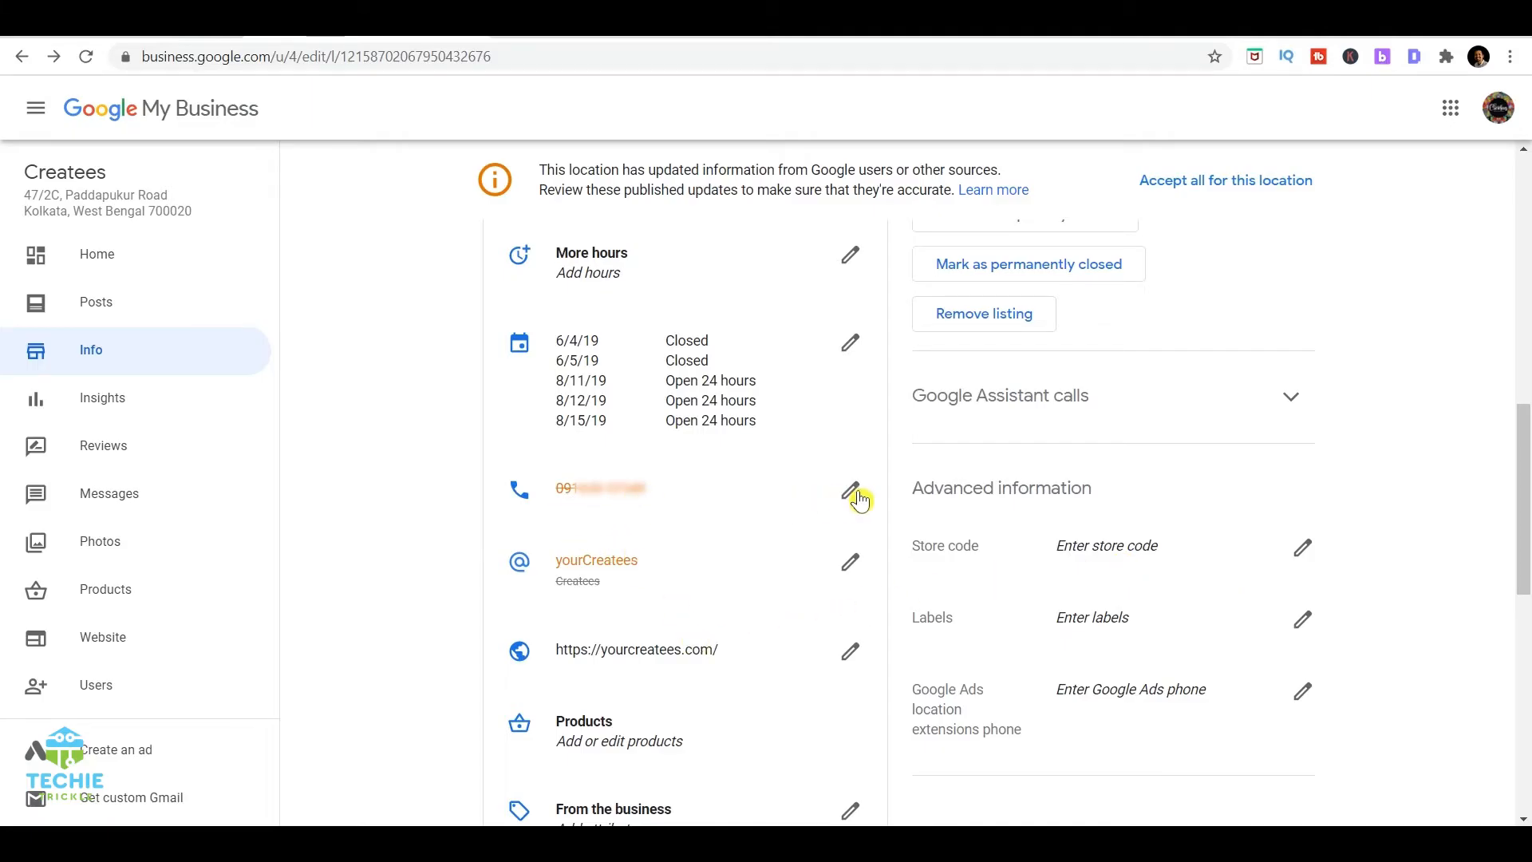
pyautogui.click(752, 507)
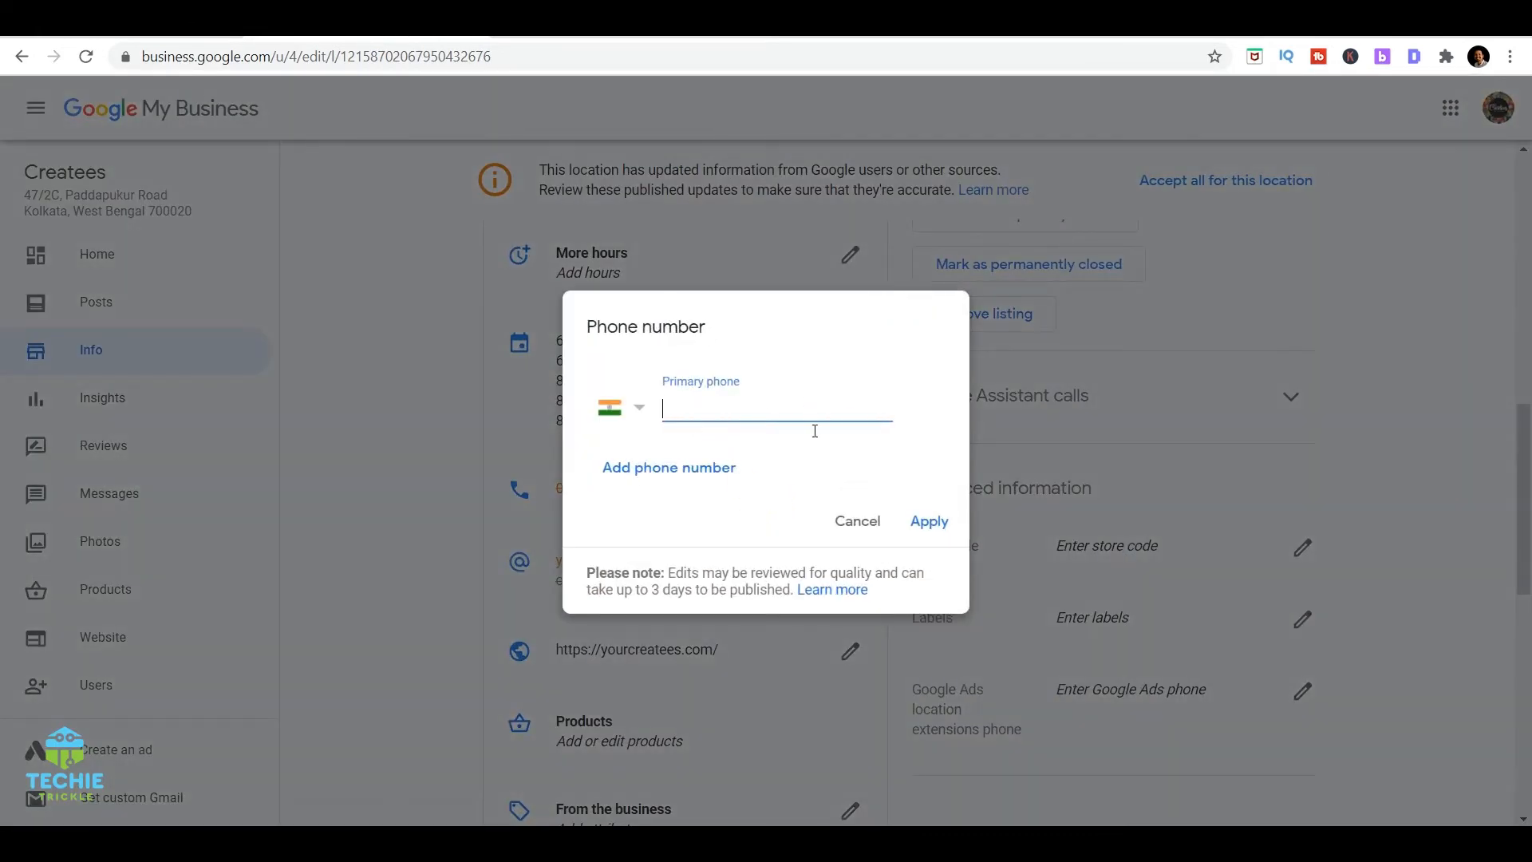
pyautogui.click(854, 526)
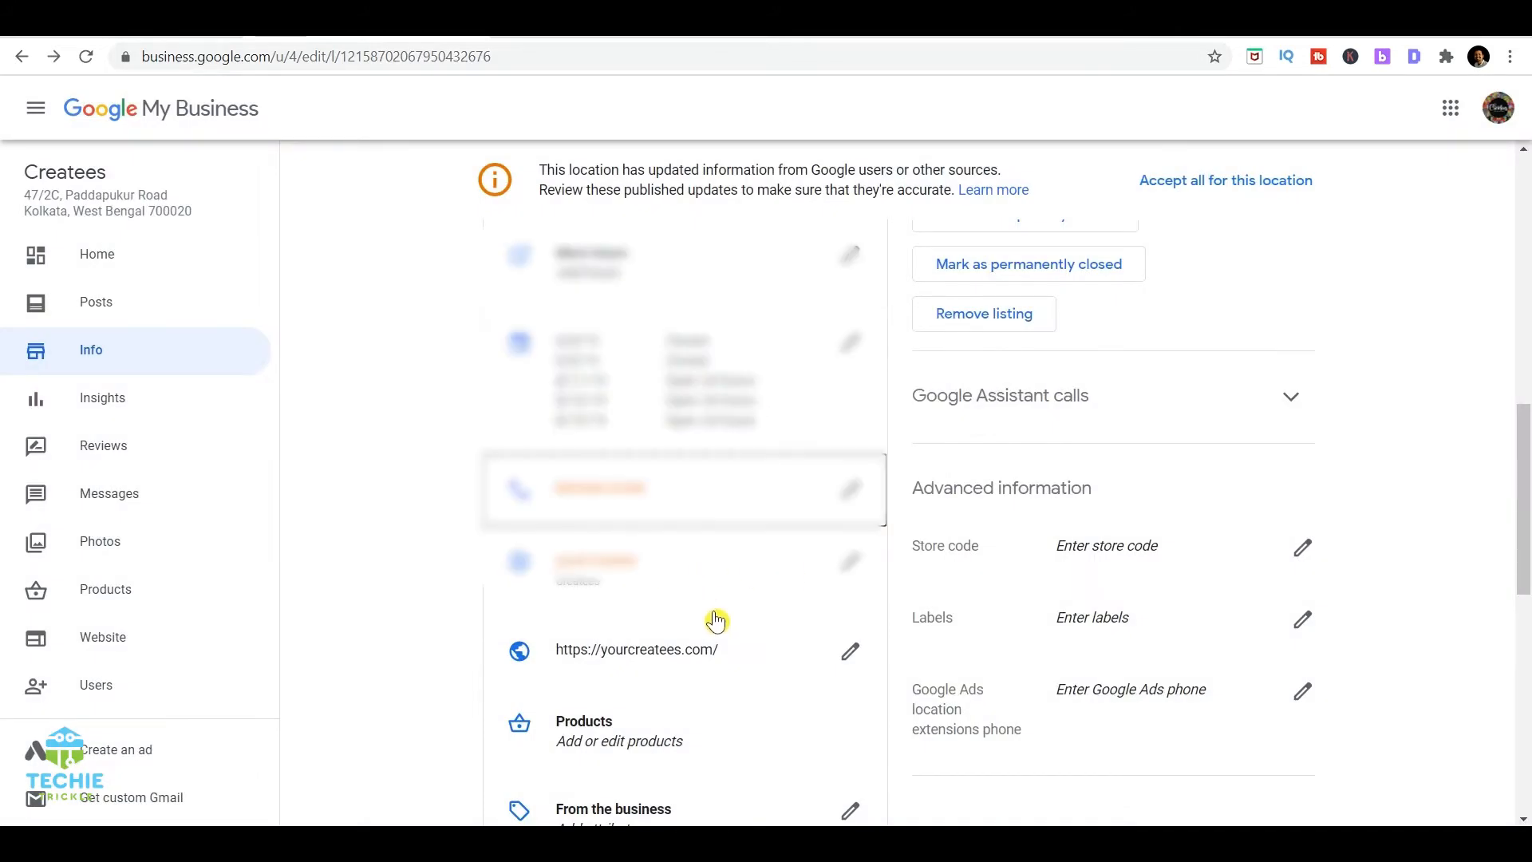
pyautogui.scroll(-3, 711, 619)
pyautogui.scroll(-6, 746, 656)
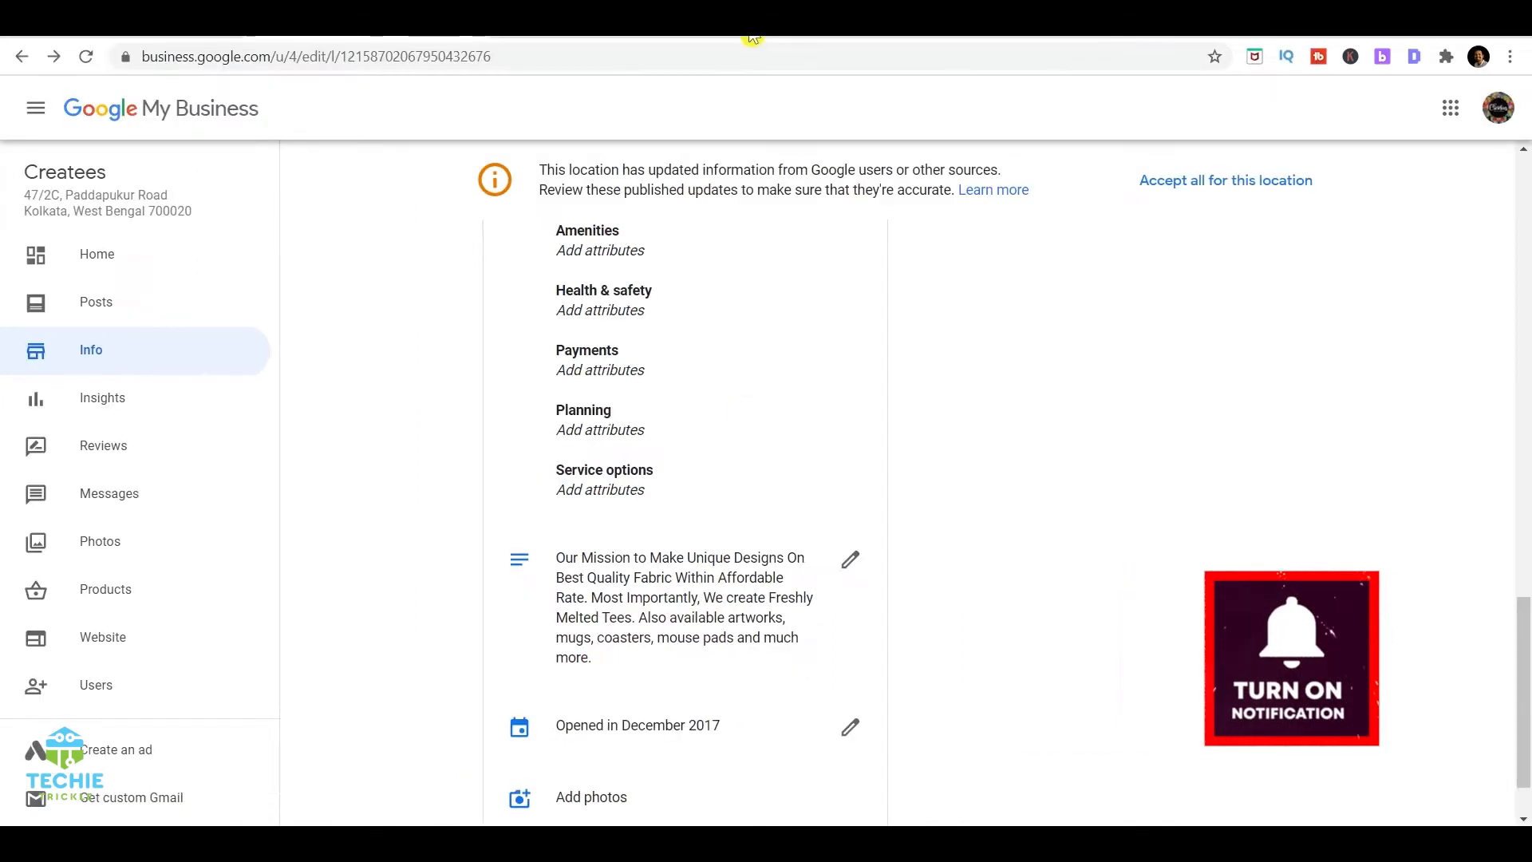
# Step: Search Google for "createes" in a new browser tab and review the business profile from its address and hours through its reviews
pyautogui.click(751, 36)
pyautogui.click(603, 397)
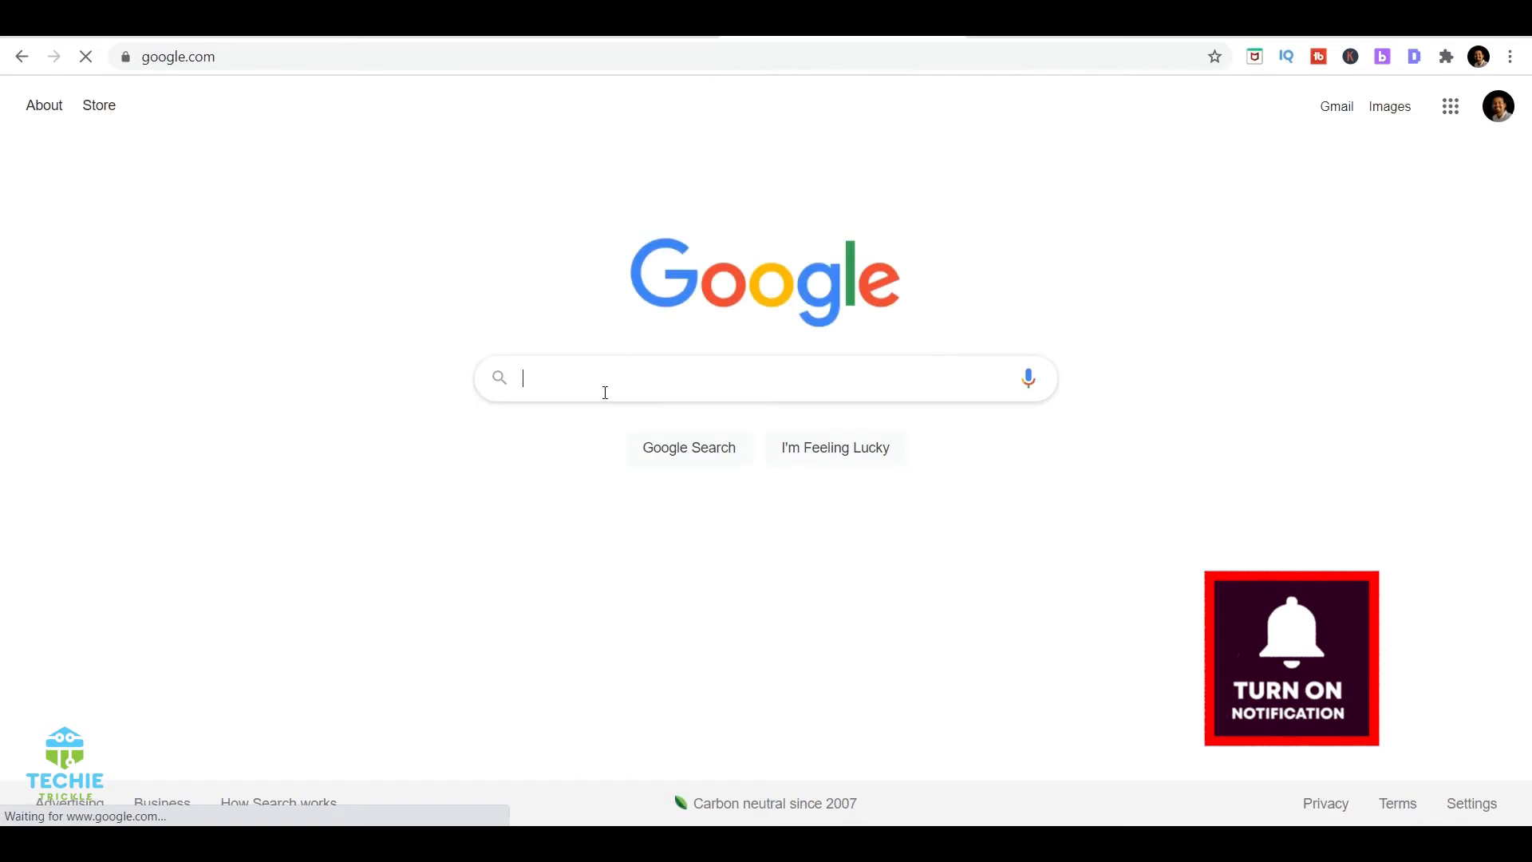
pyautogui.write('c')
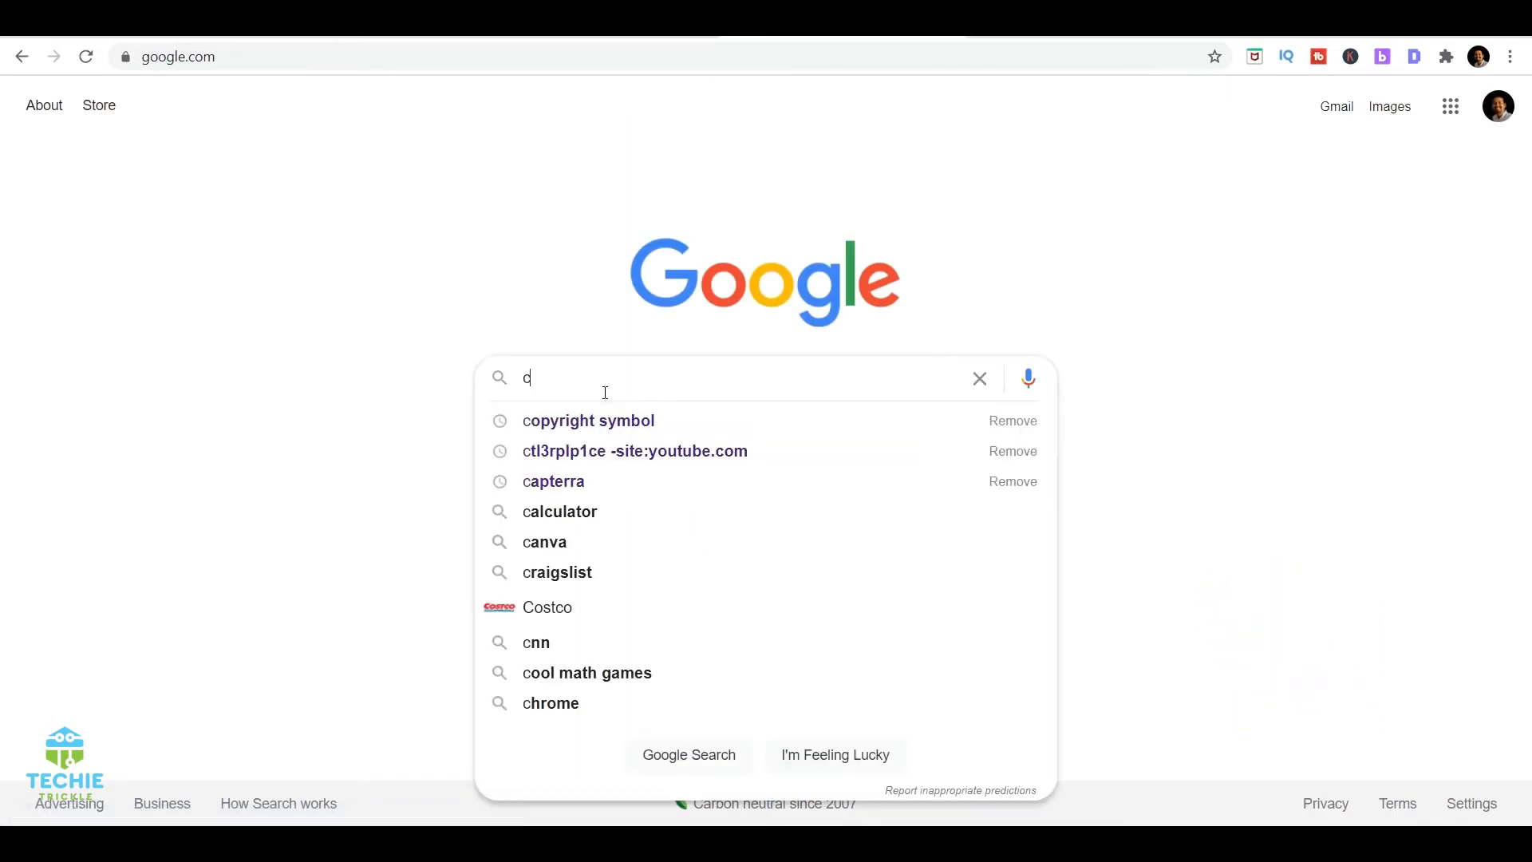
pyautogui.write('reatees')
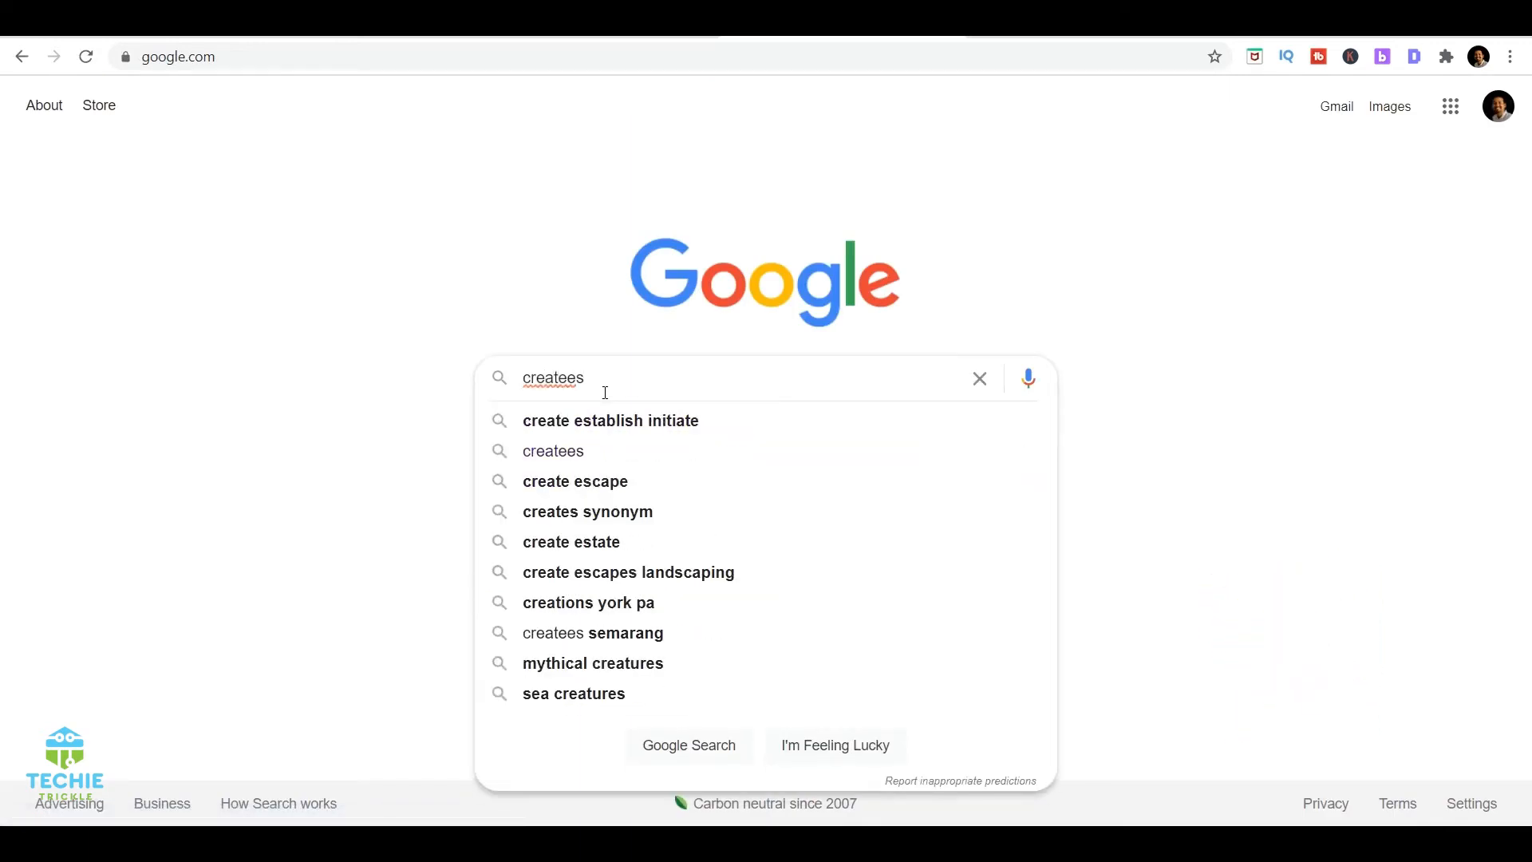
pyautogui.press('Return')
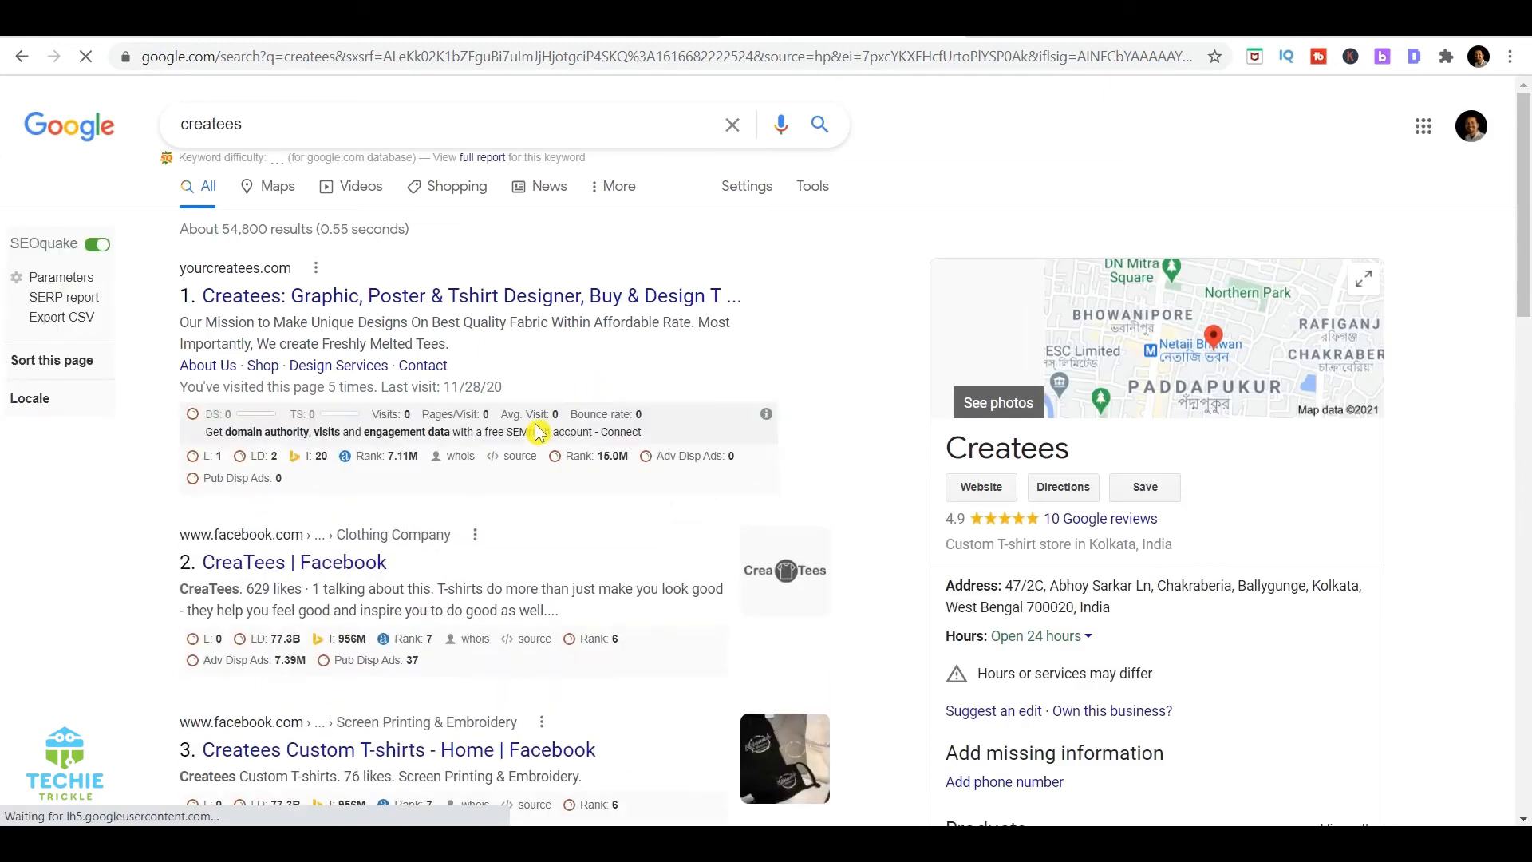
pyautogui.scroll(-1, 538, 432)
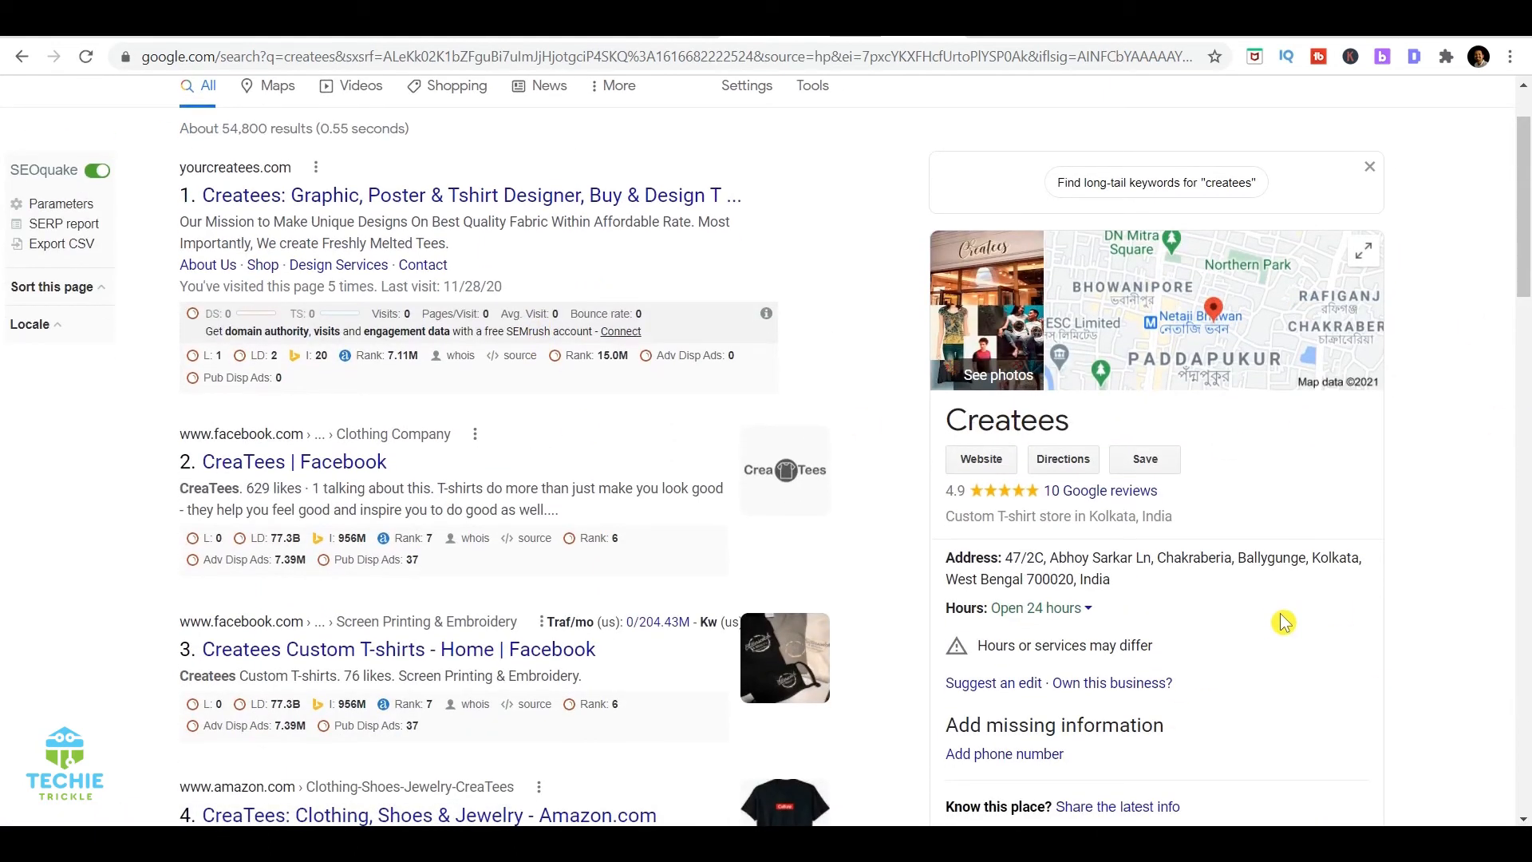
pyautogui.scroll(-2, 1284, 617)
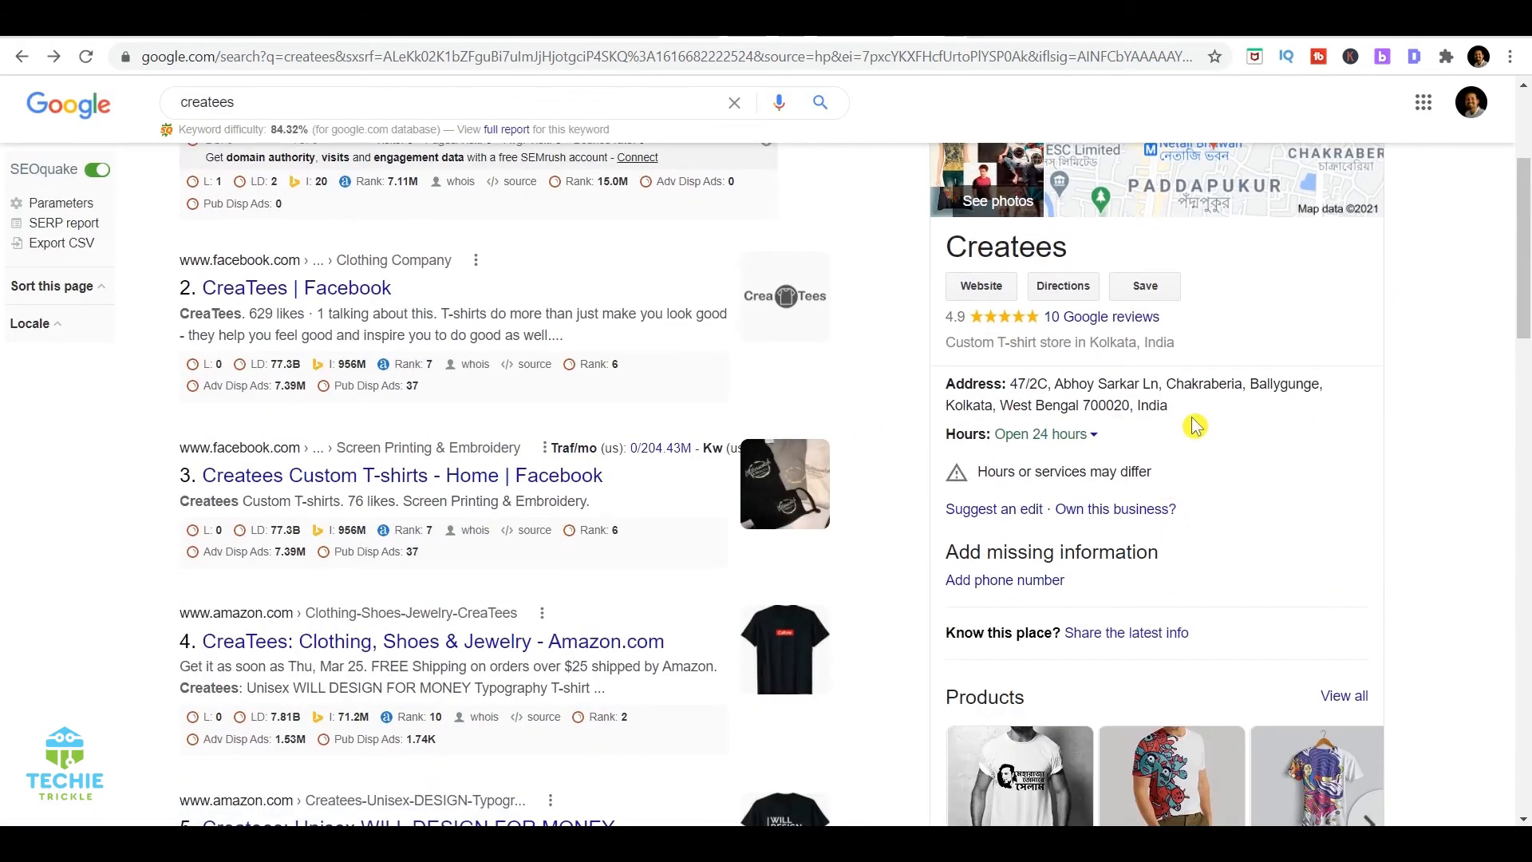
pyautogui.scroll(-10, 1252, 511)
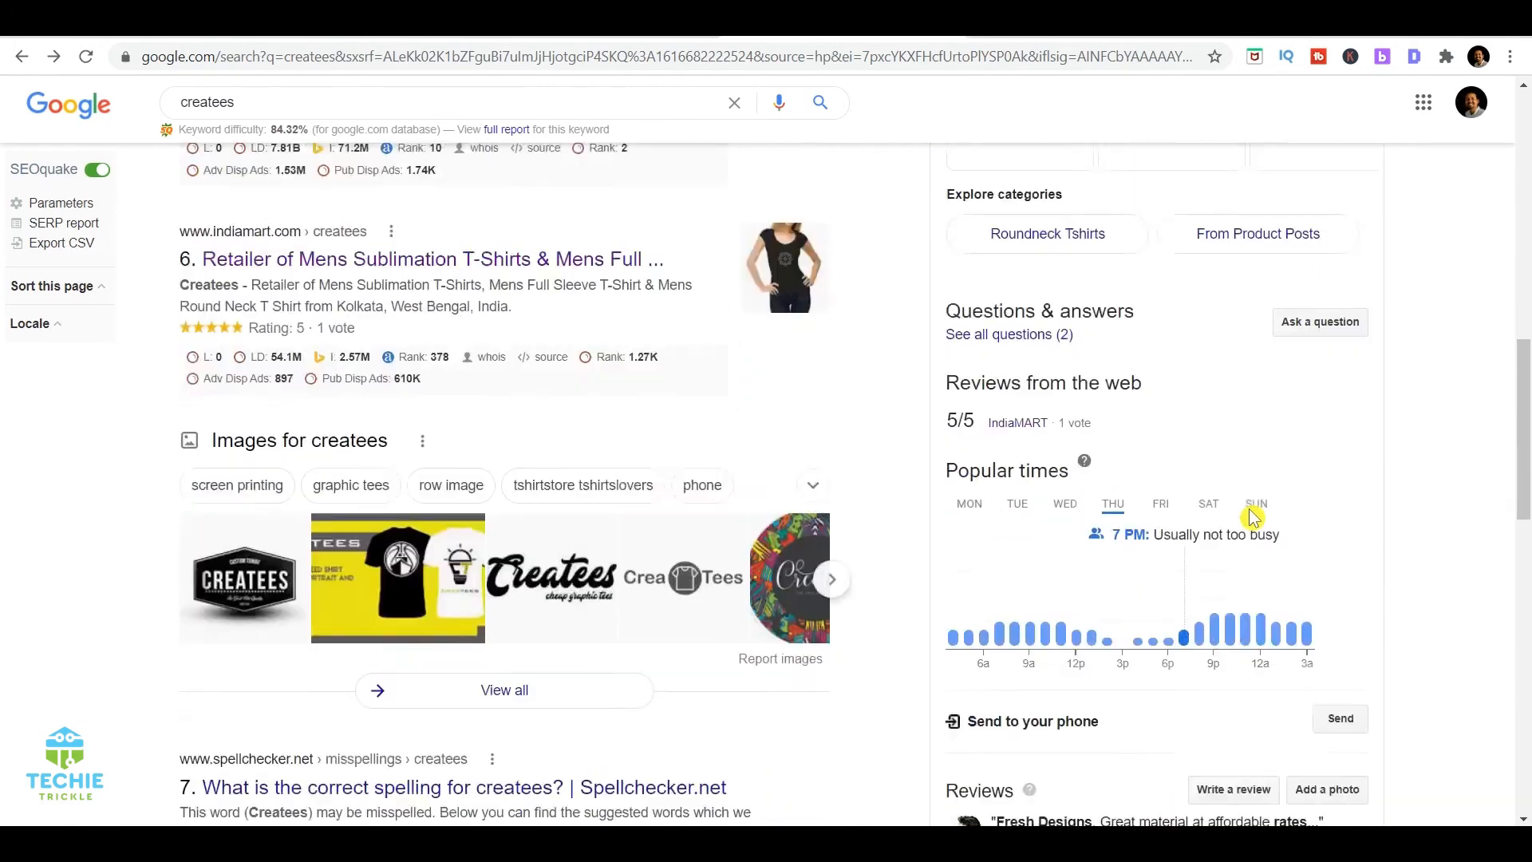
pyautogui.scroll(-4, 1252, 517)
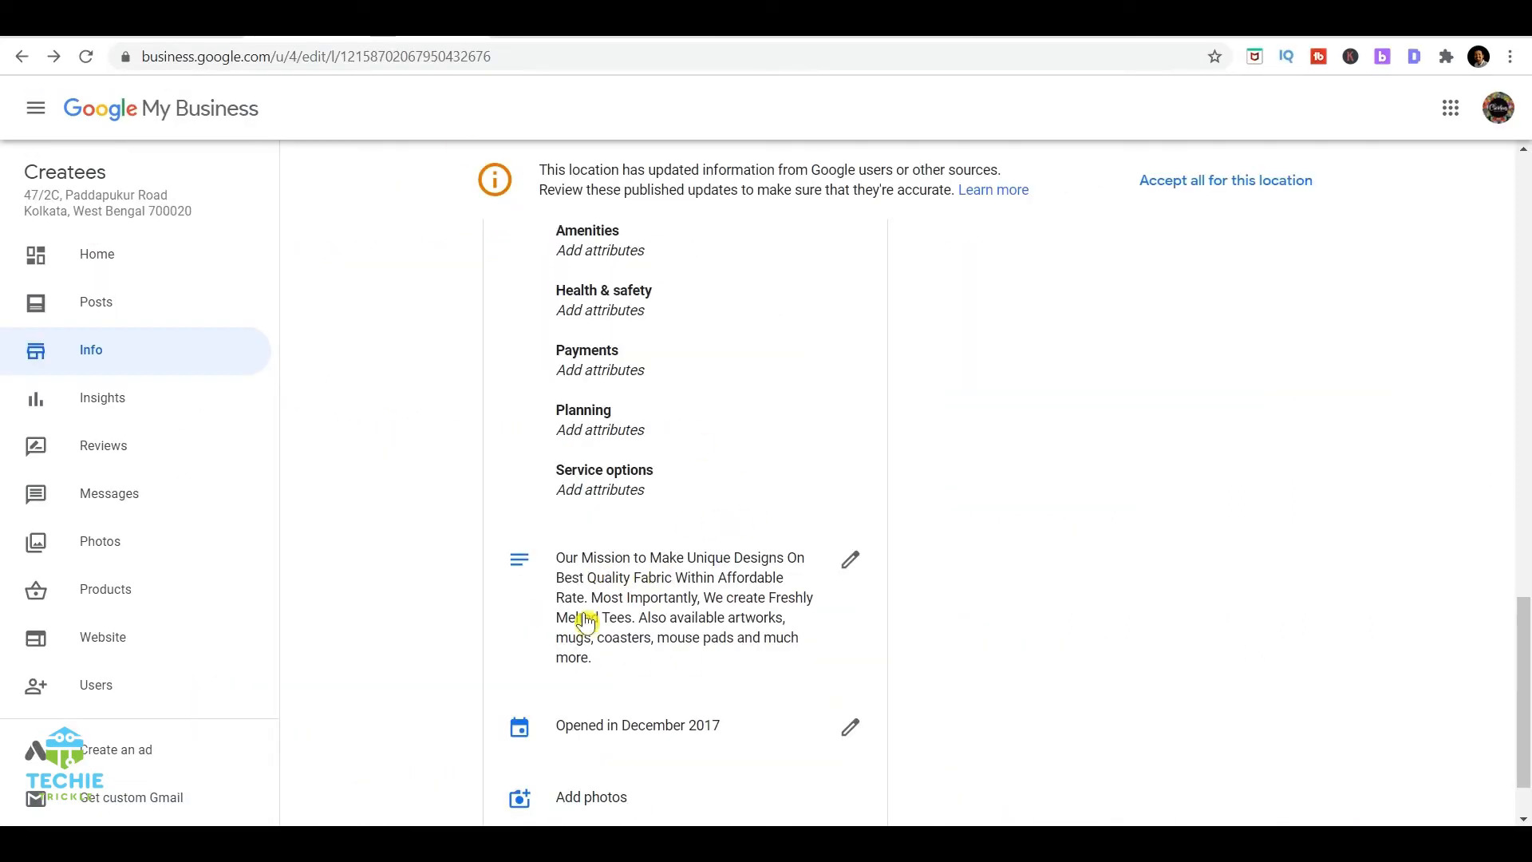
# Step: Return to the listing, examine the business description editing dialog and cancel it
pyautogui.click(851, 560)
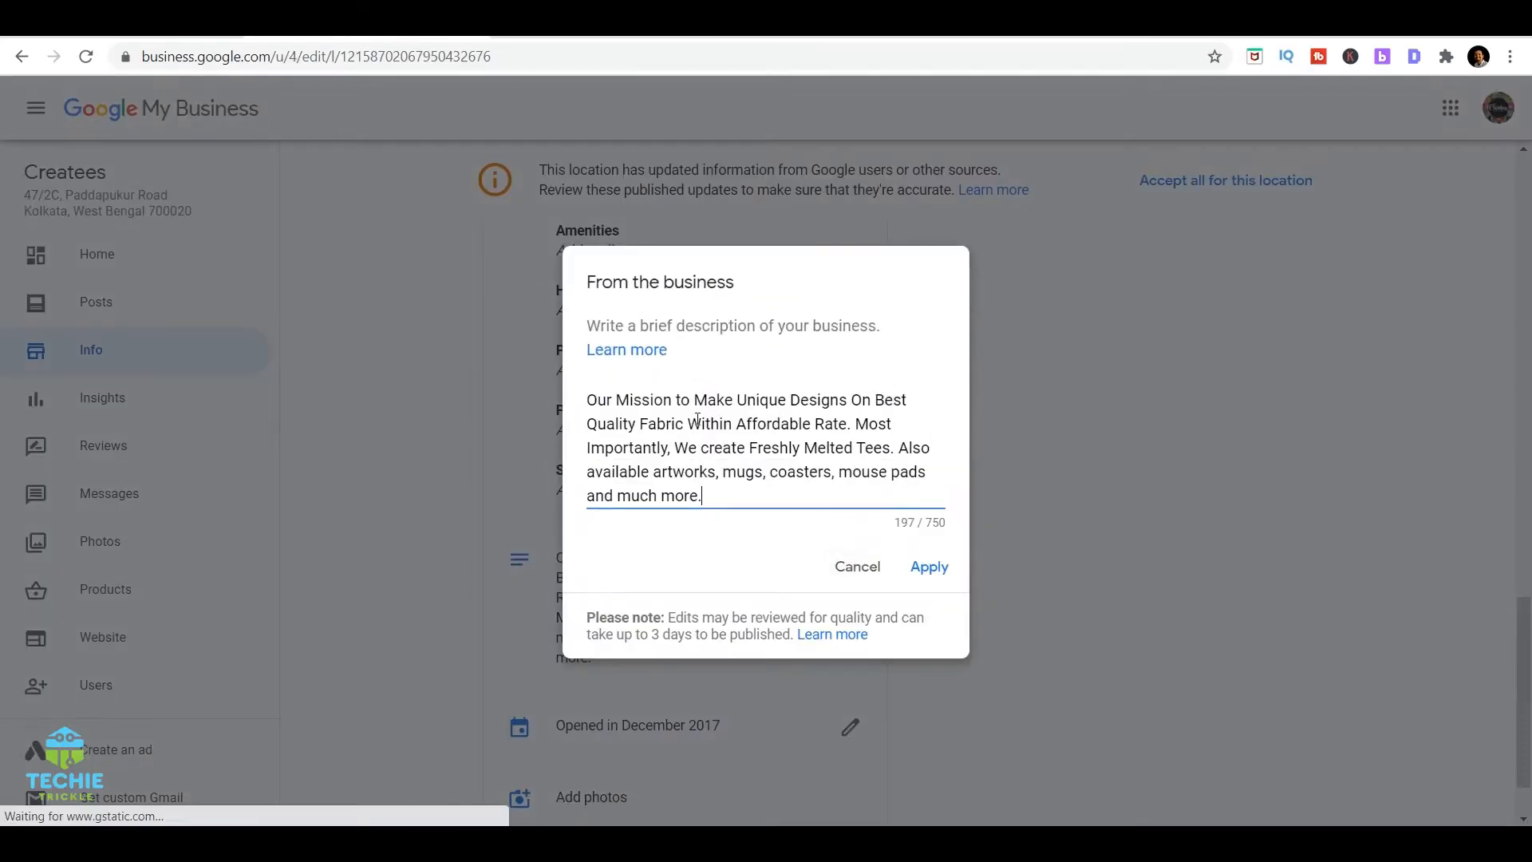
pyautogui.click(856, 568)
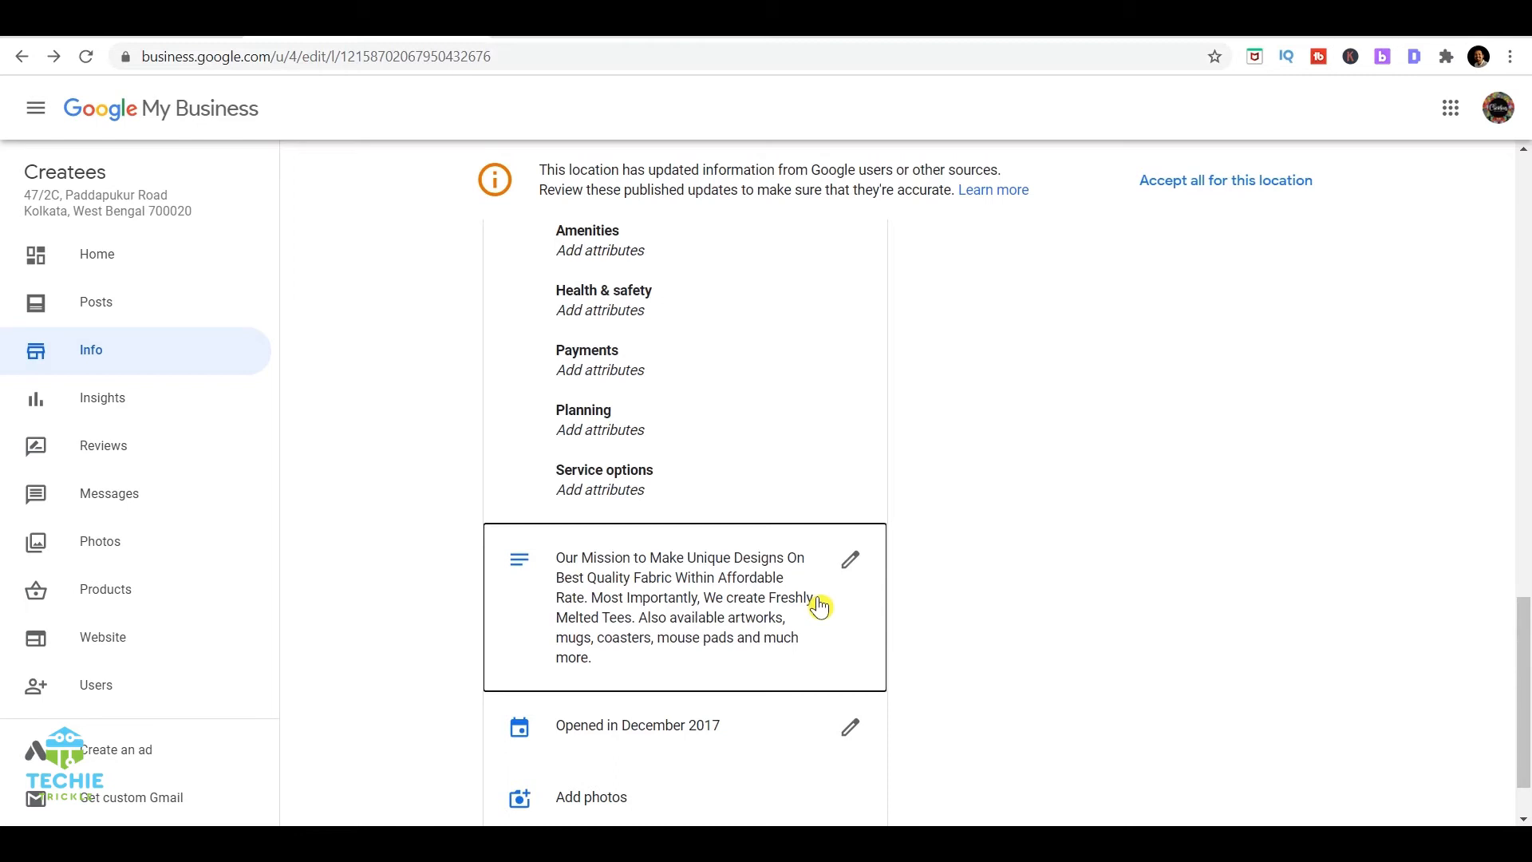
# Step: Open the business's customer reviews and read through the full list with the owner's replies
pyautogui.click(83, 452)
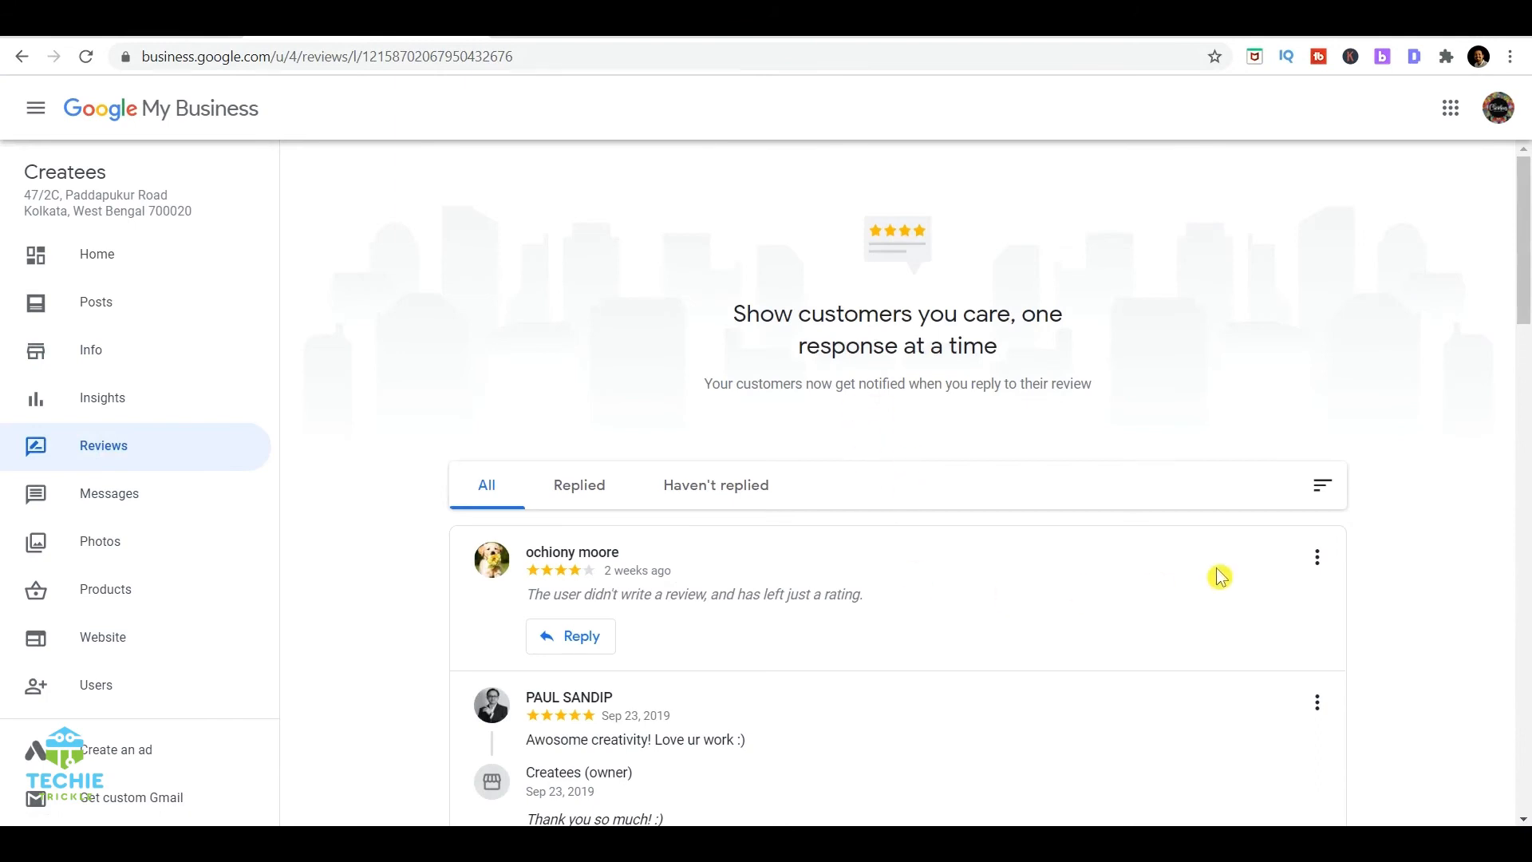
pyautogui.scroll(-1, 1411, 546)
pyautogui.scroll(-1, 1409, 548)
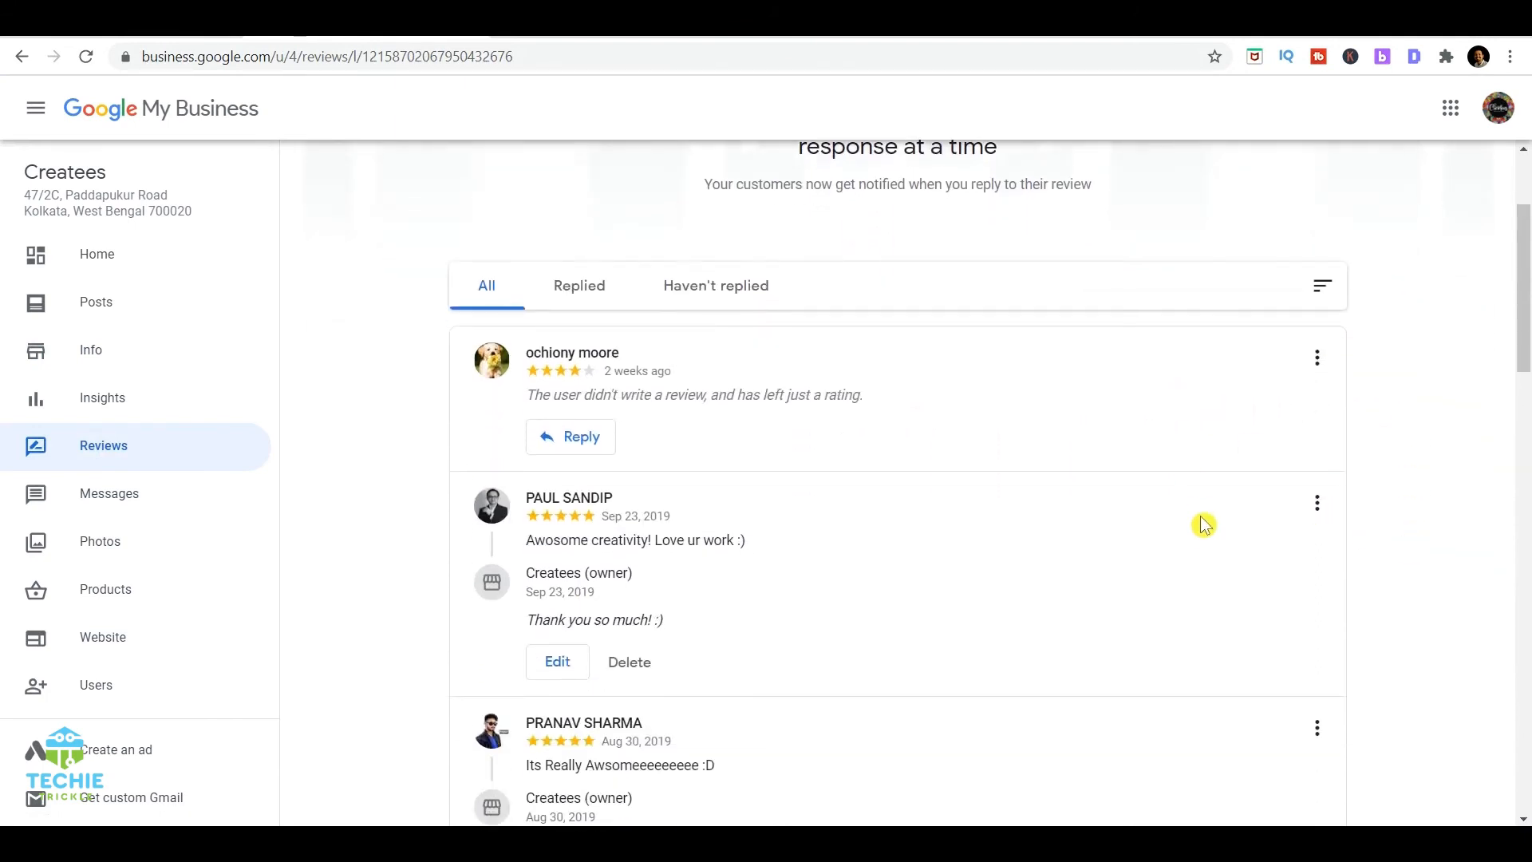
pyautogui.scroll(-4, 1204, 530)
pyautogui.scroll(-3, 920, 499)
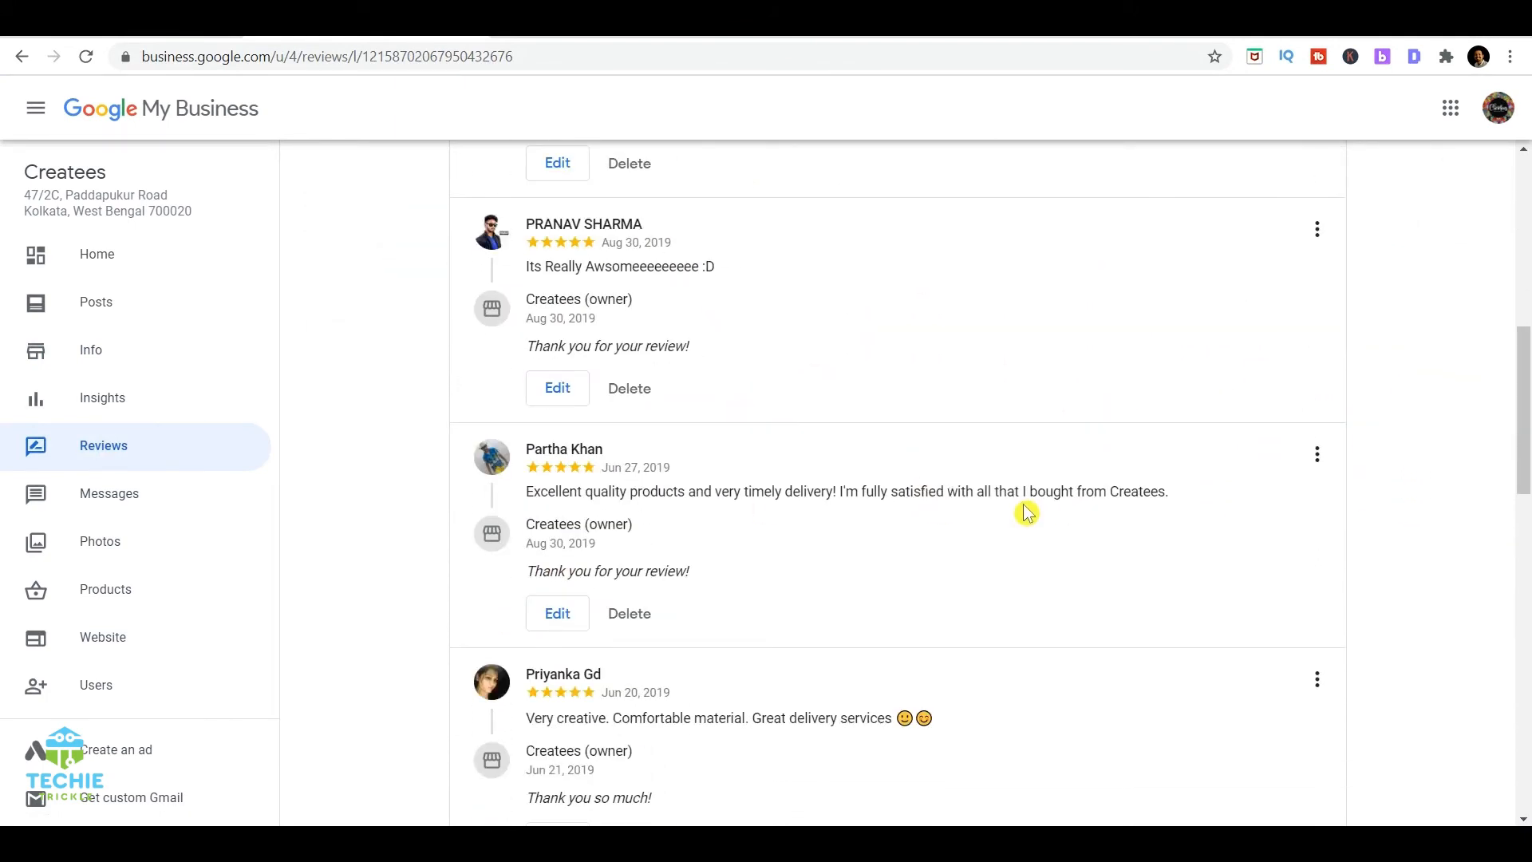
pyautogui.scroll(-2, 1136, 534)
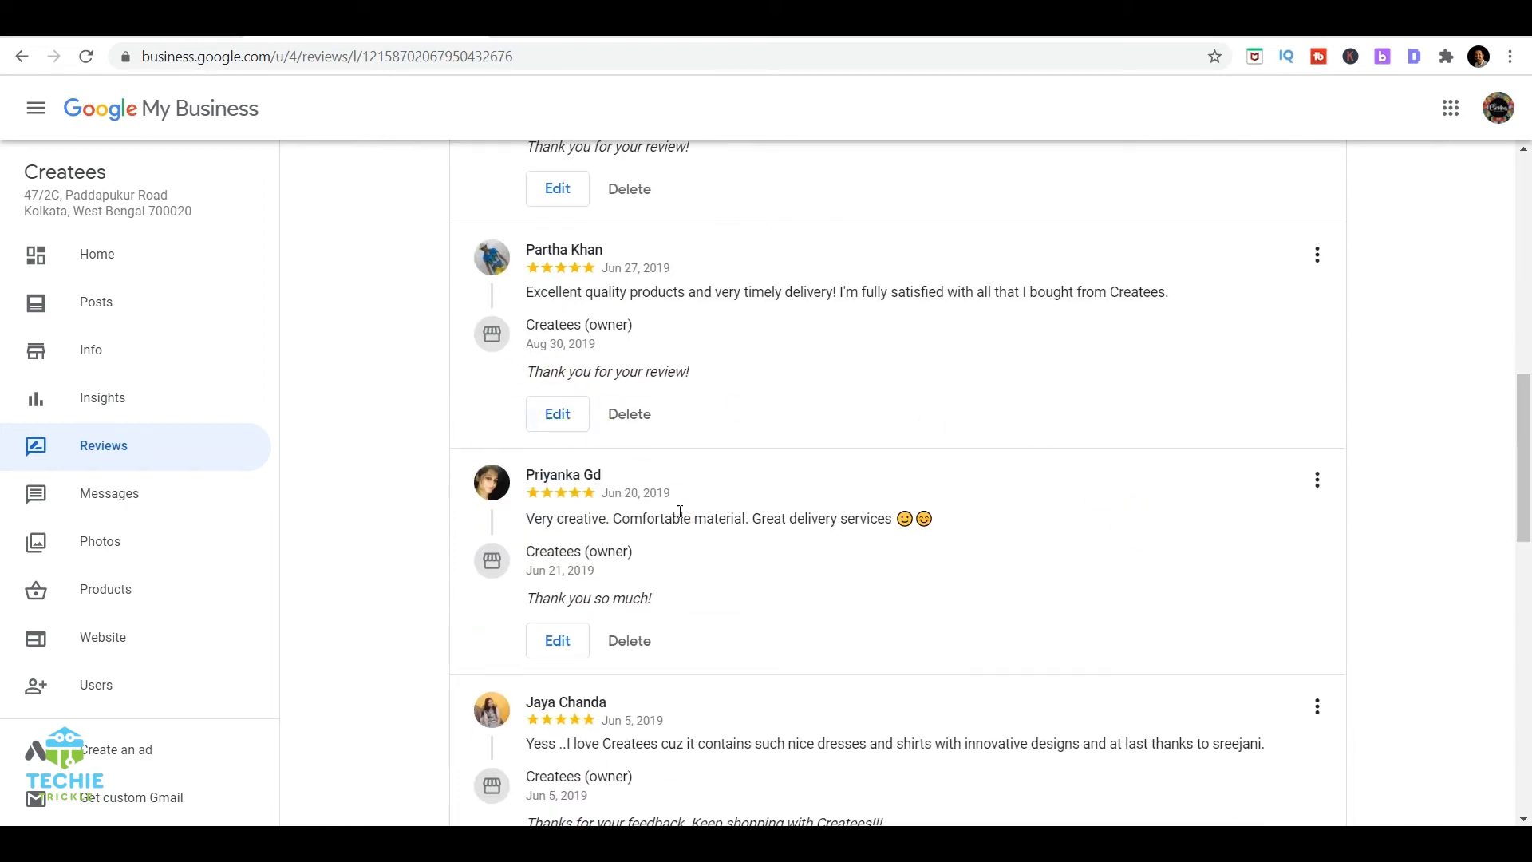
pyautogui.scroll(-3, 680, 517)
pyautogui.scroll(12, 830, 518)
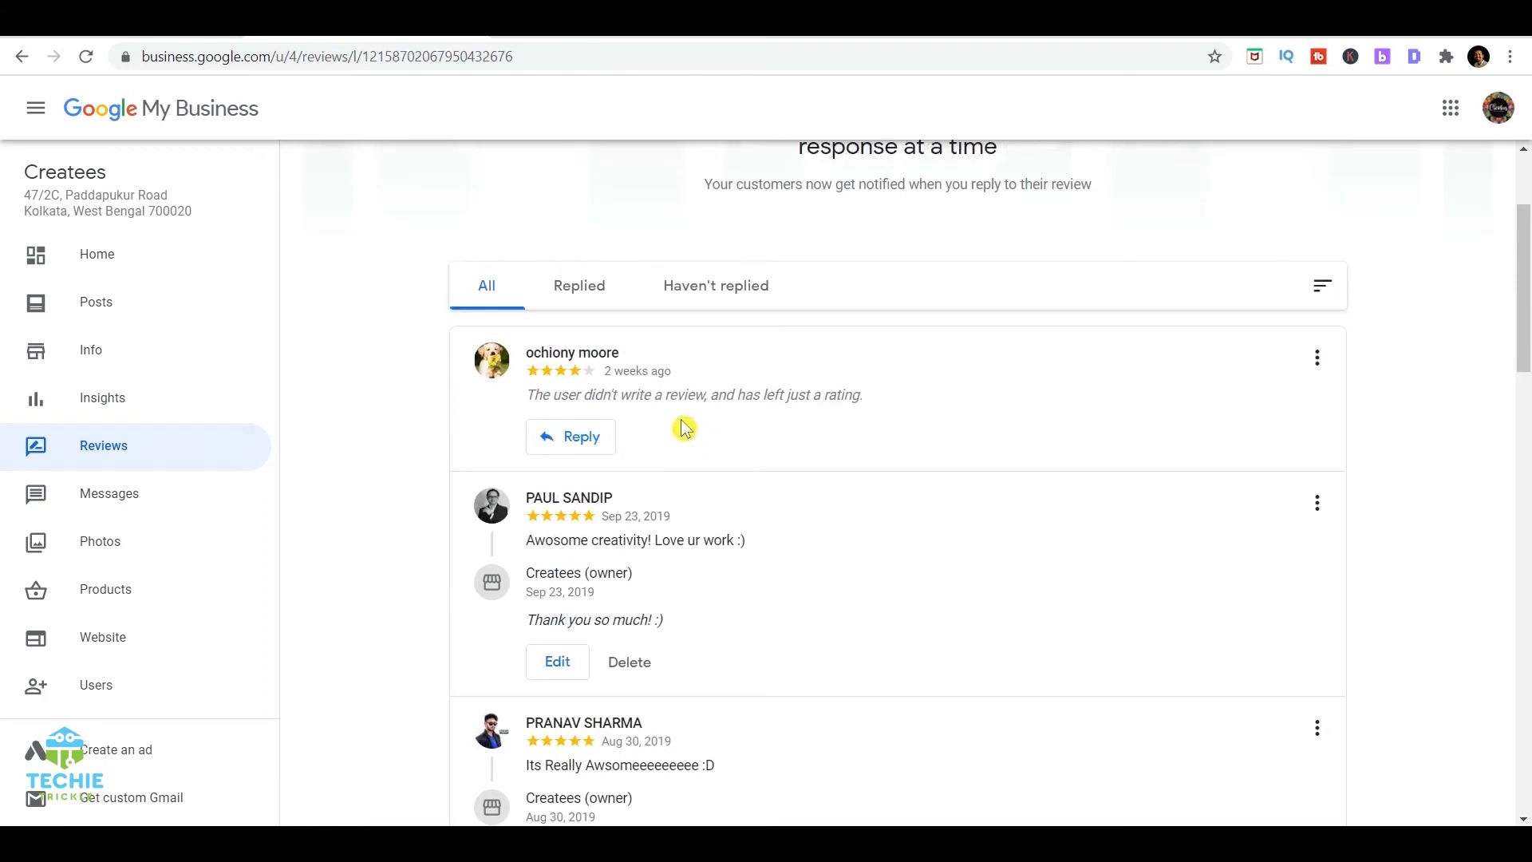
# Step: Filter the reviews to show the replied ones and those that haven't been replied to
pyautogui.click(575, 292)
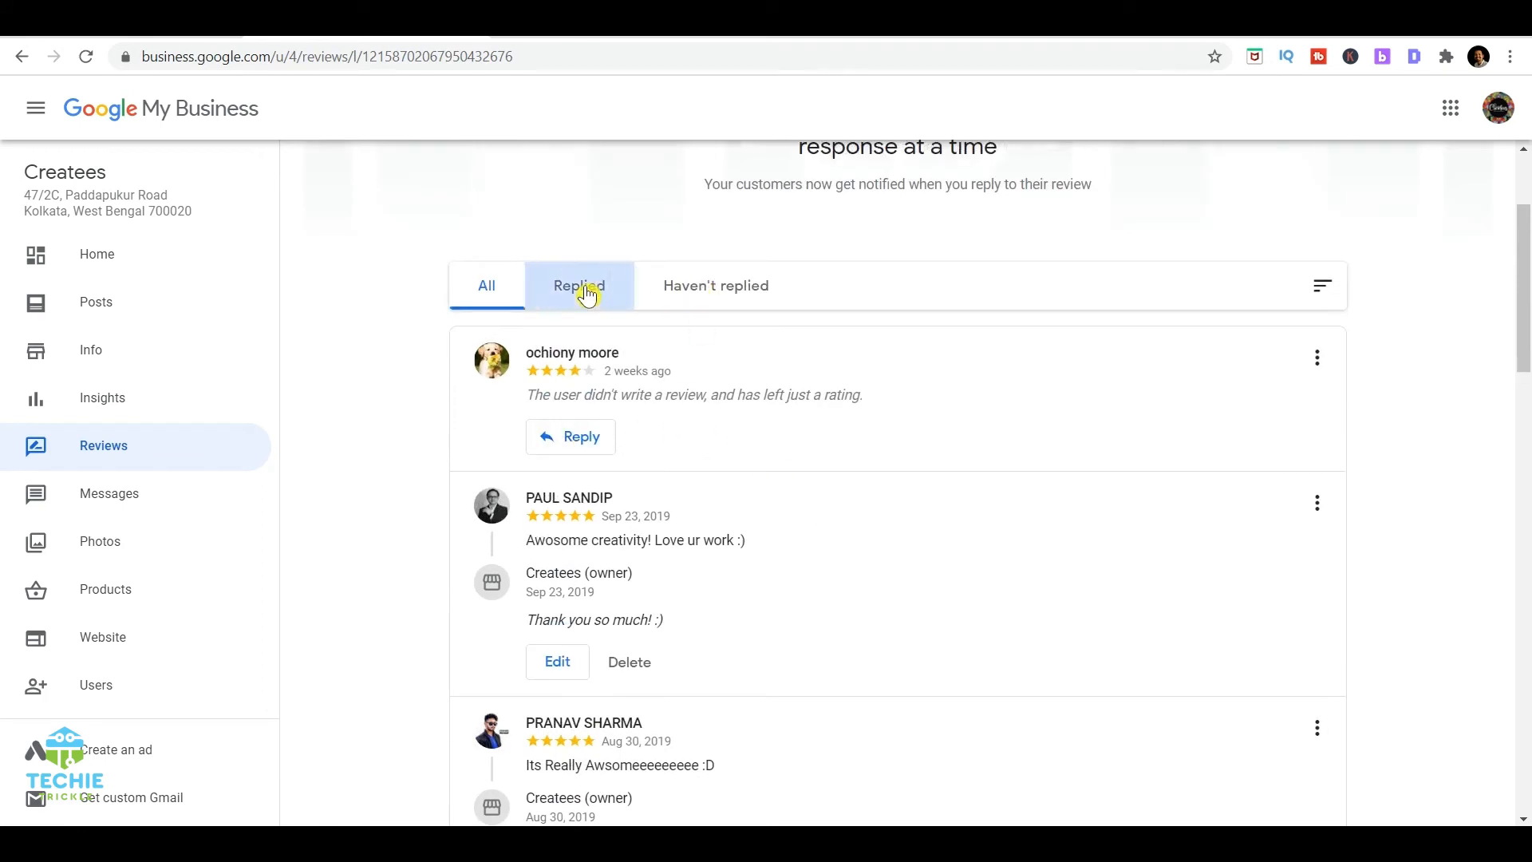
pyautogui.scroll(-6, 641, 558)
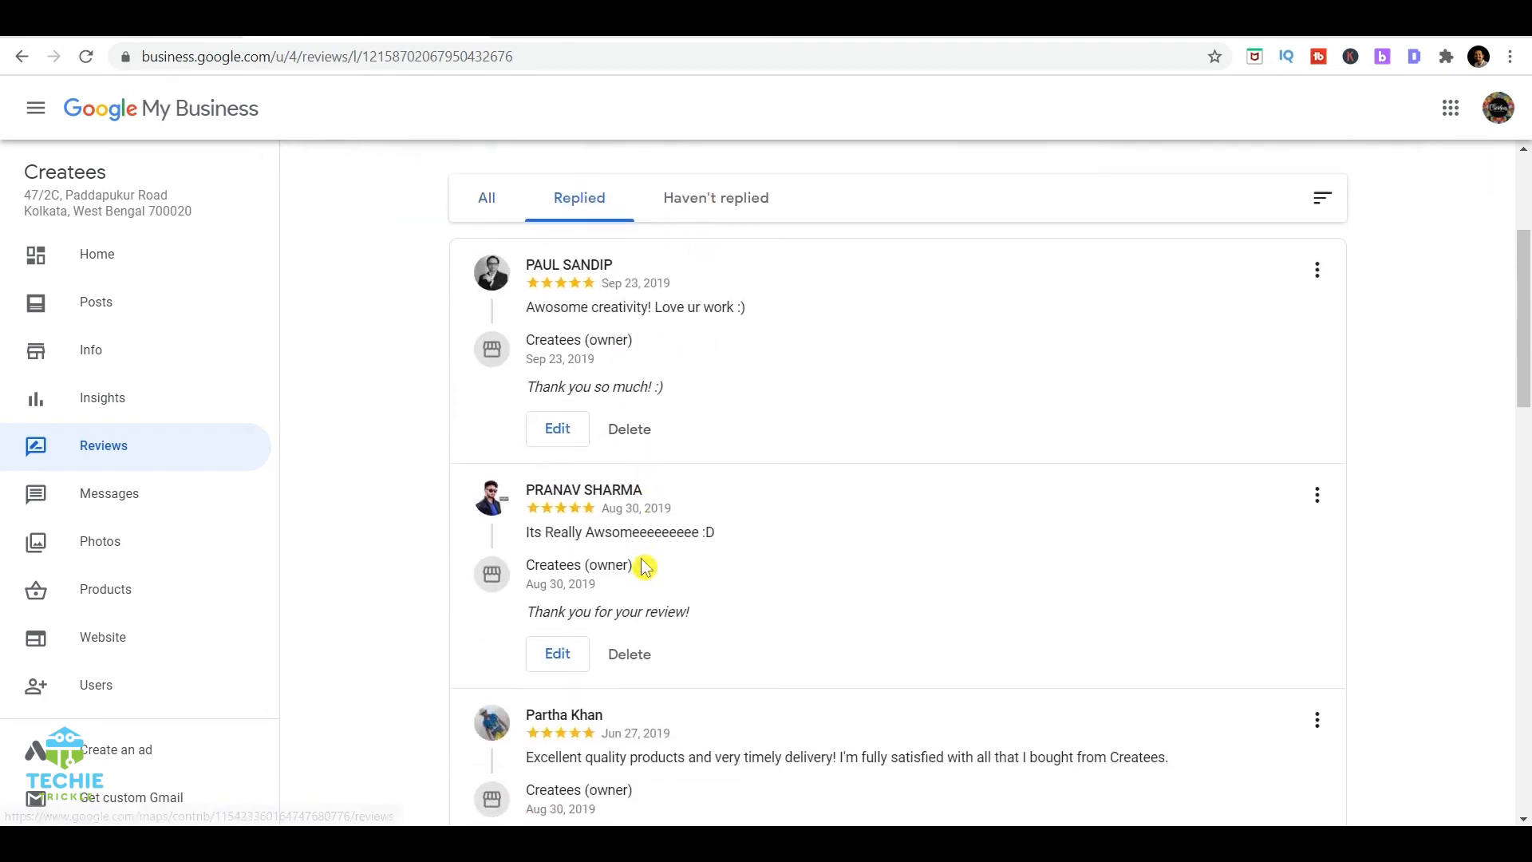
pyautogui.scroll(7, 643, 568)
pyautogui.click(672, 401)
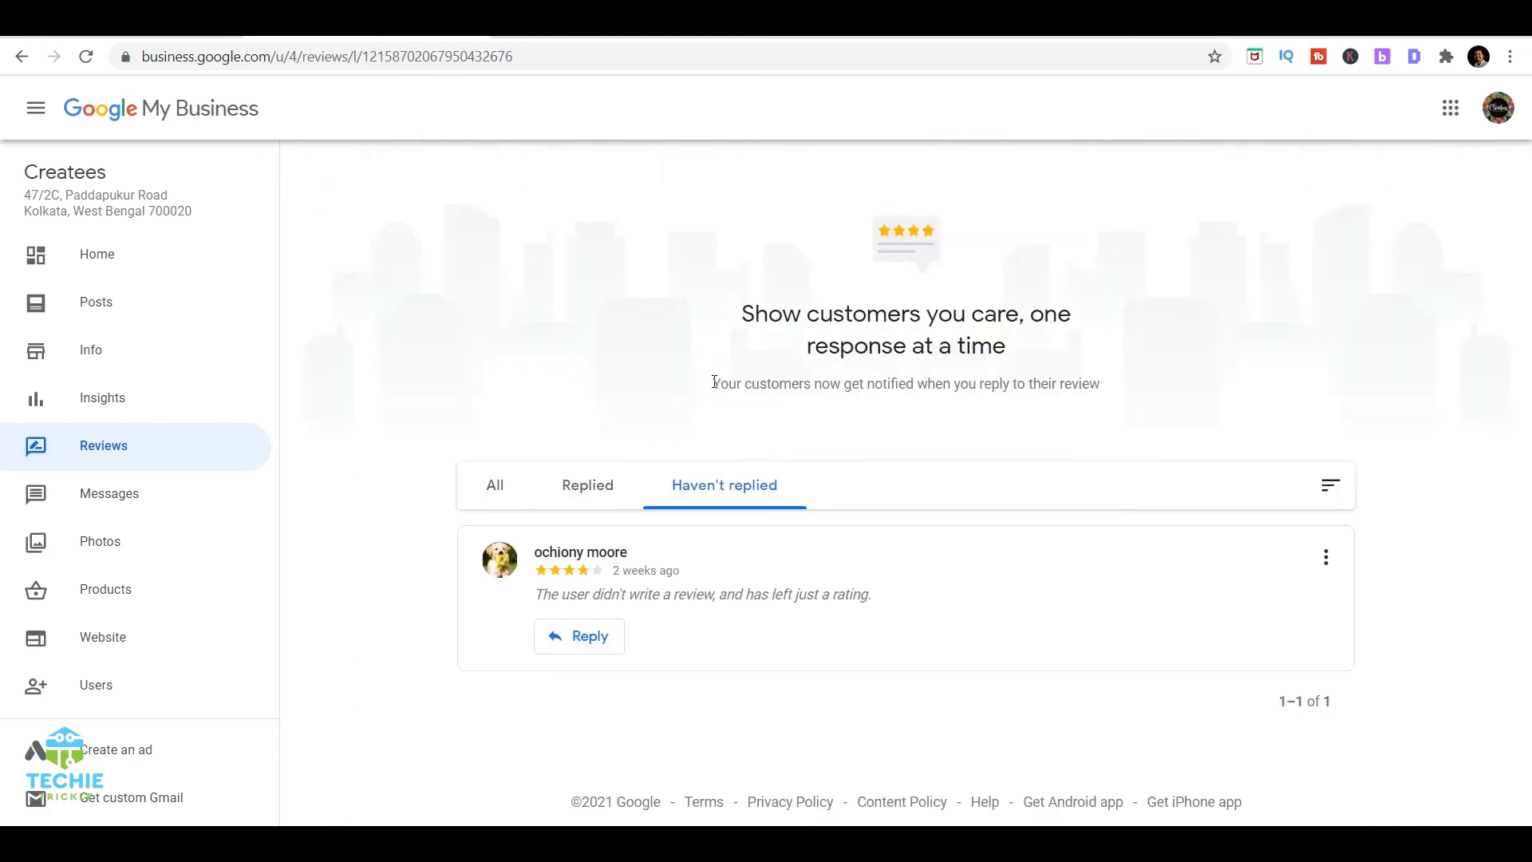
# Step: Examine the reply form for the unanswered four-star review and cancel it without posting
pyautogui.click(579, 636)
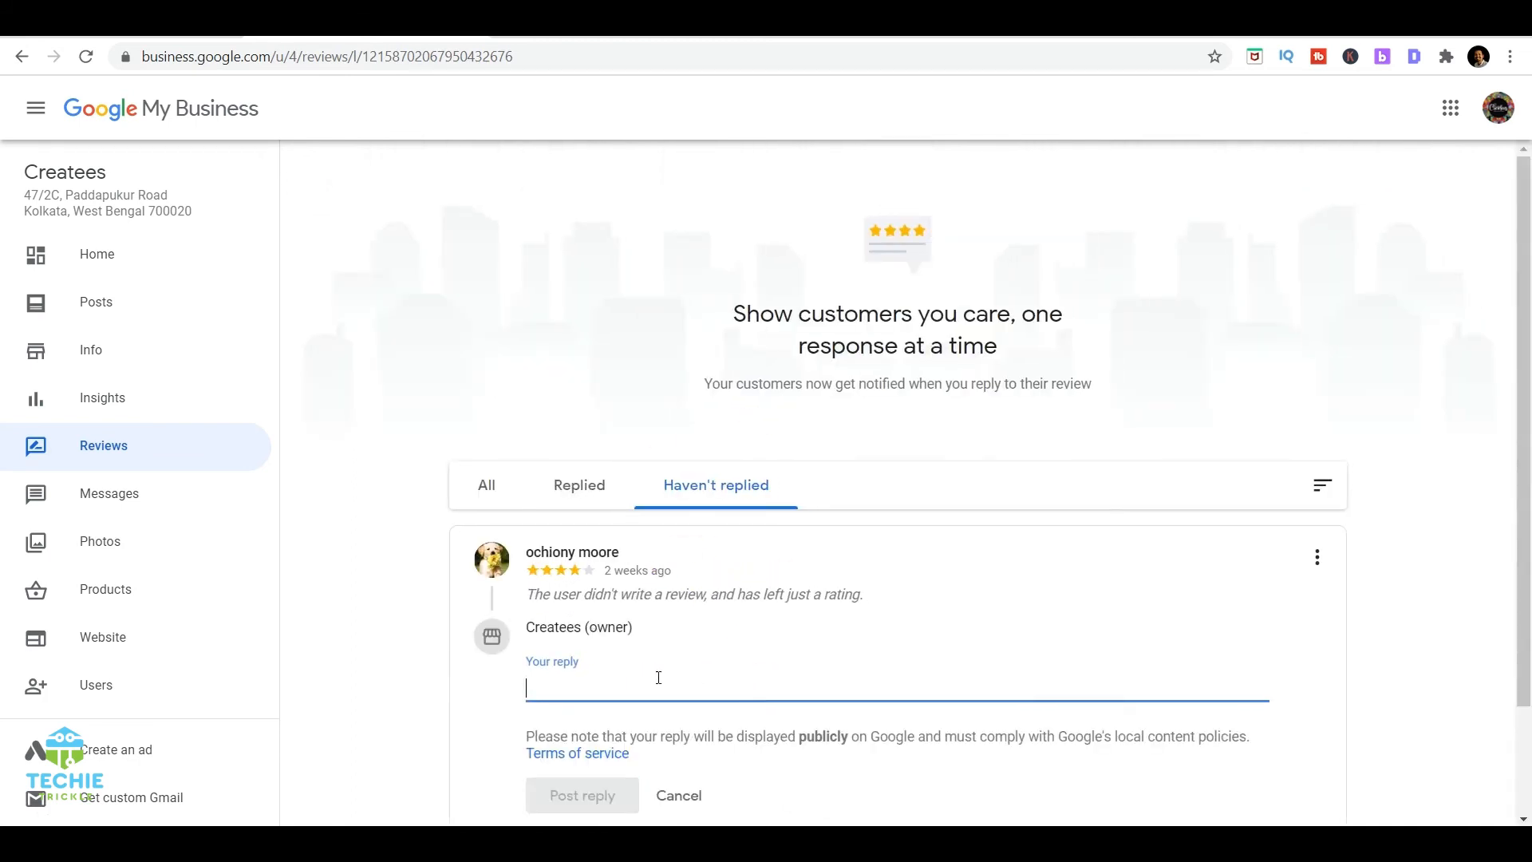
pyautogui.scroll(-2, 658, 678)
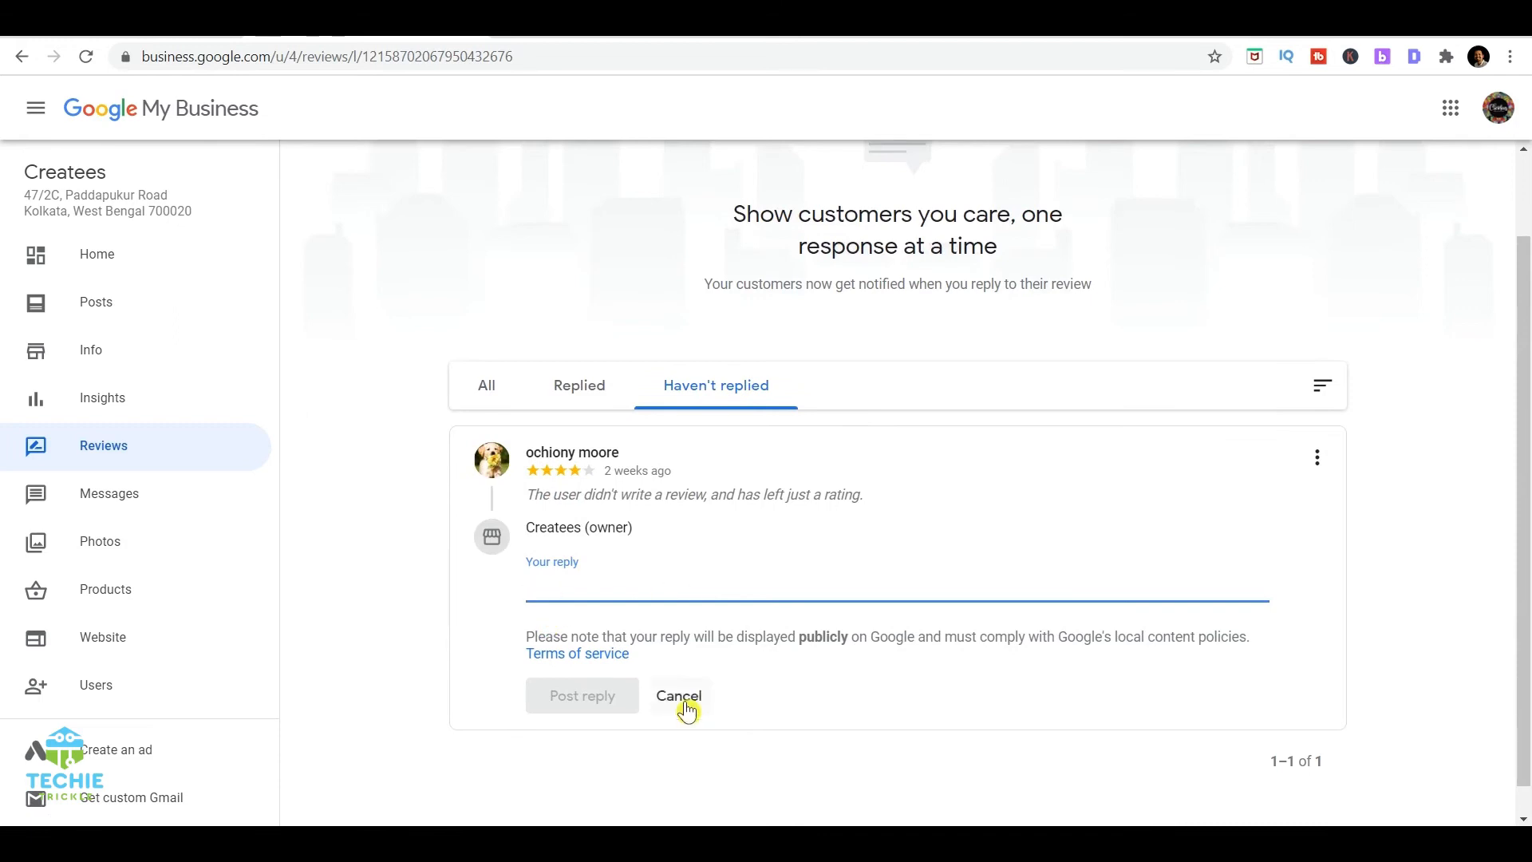
pyautogui.click(679, 702)
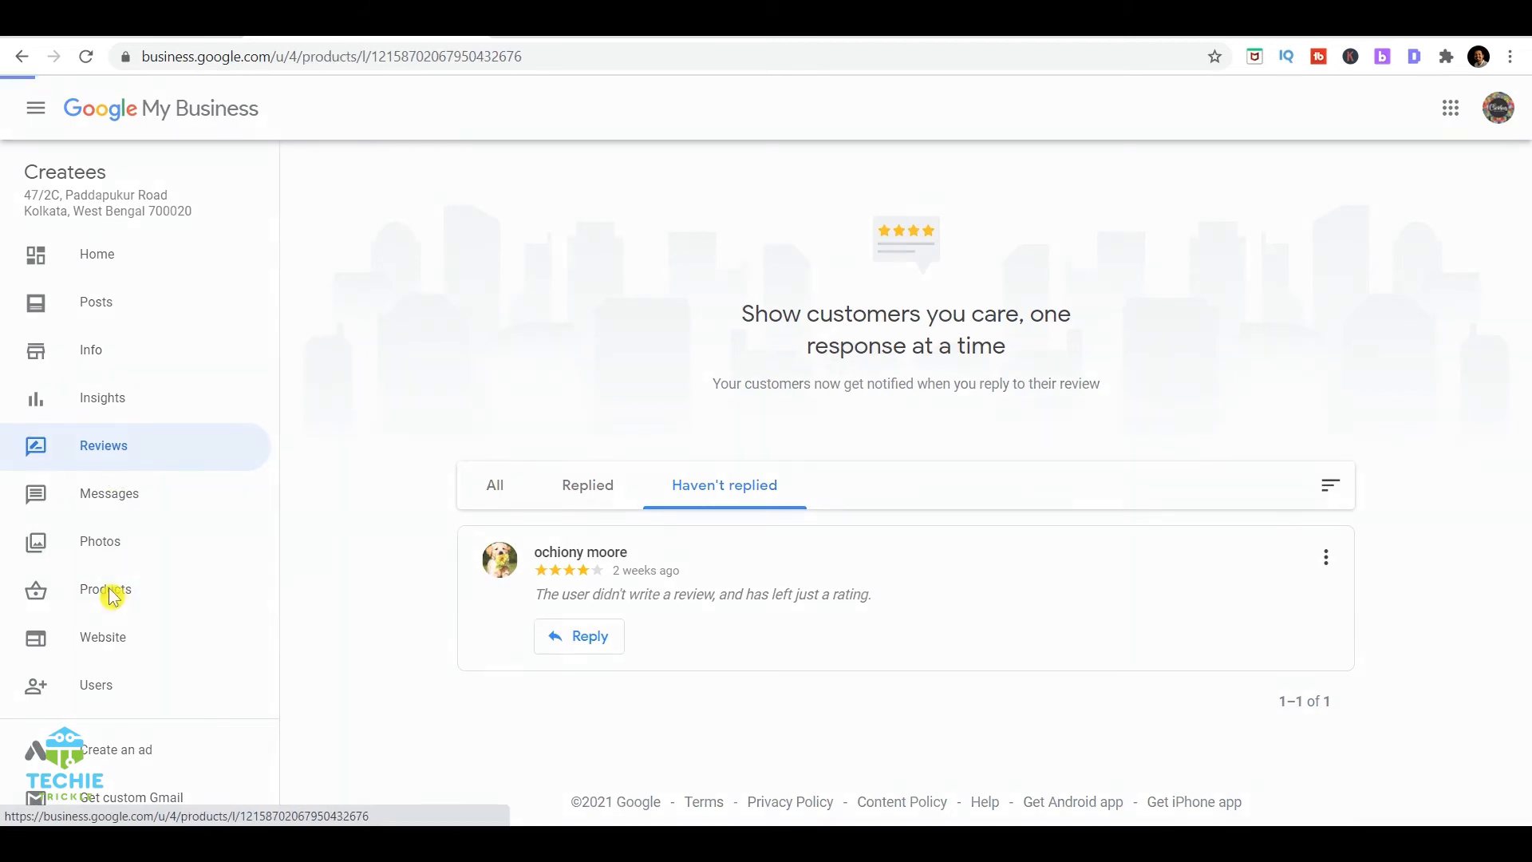
# Step: Open the business's products, examine the Add product form including its category and button options, and close it without saving
pyautogui.click(110, 594)
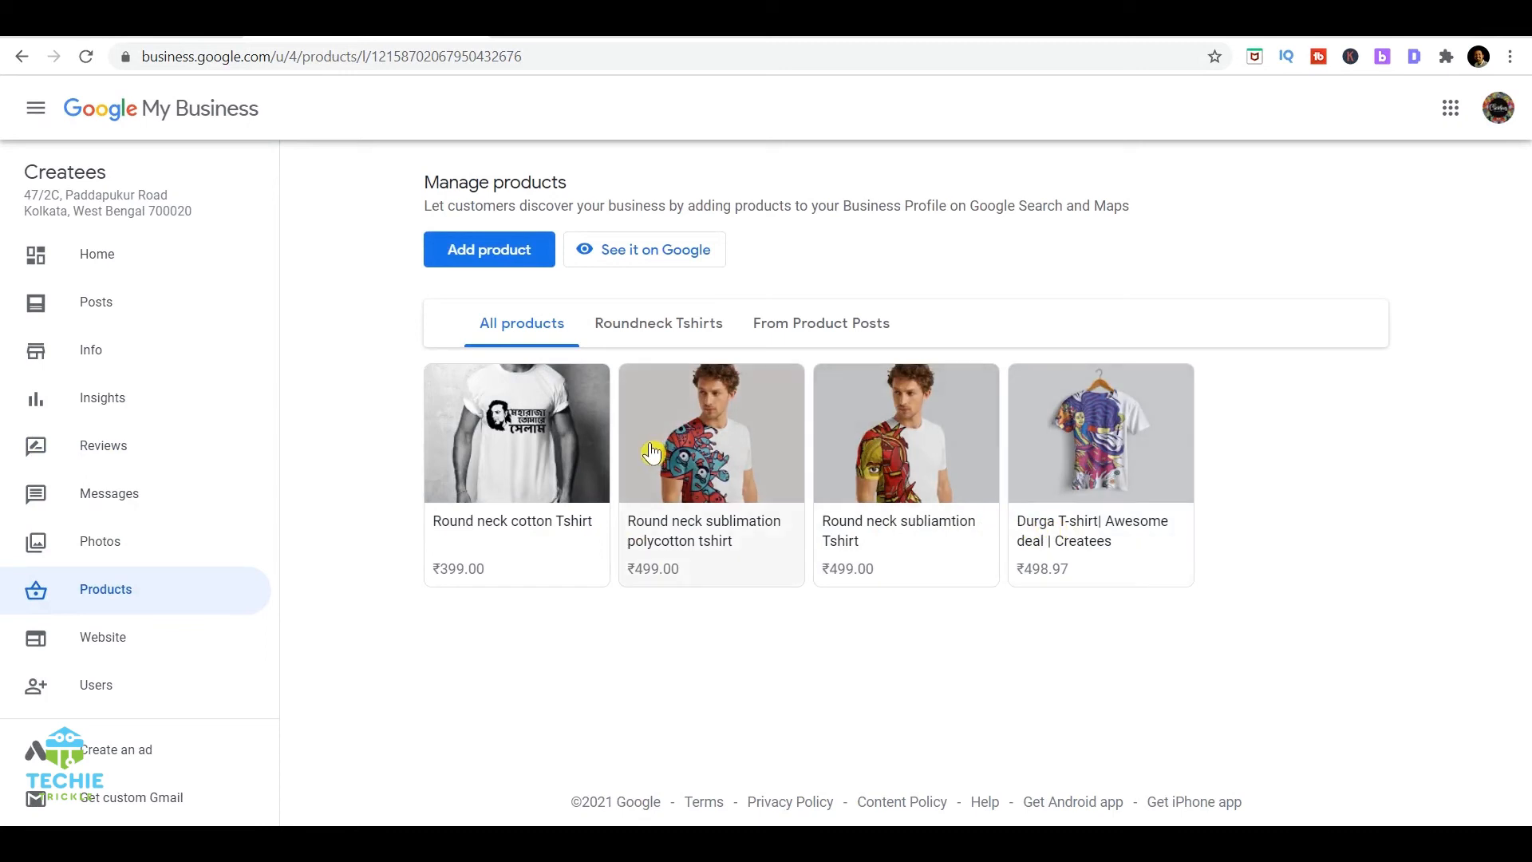
pyautogui.click(500, 259)
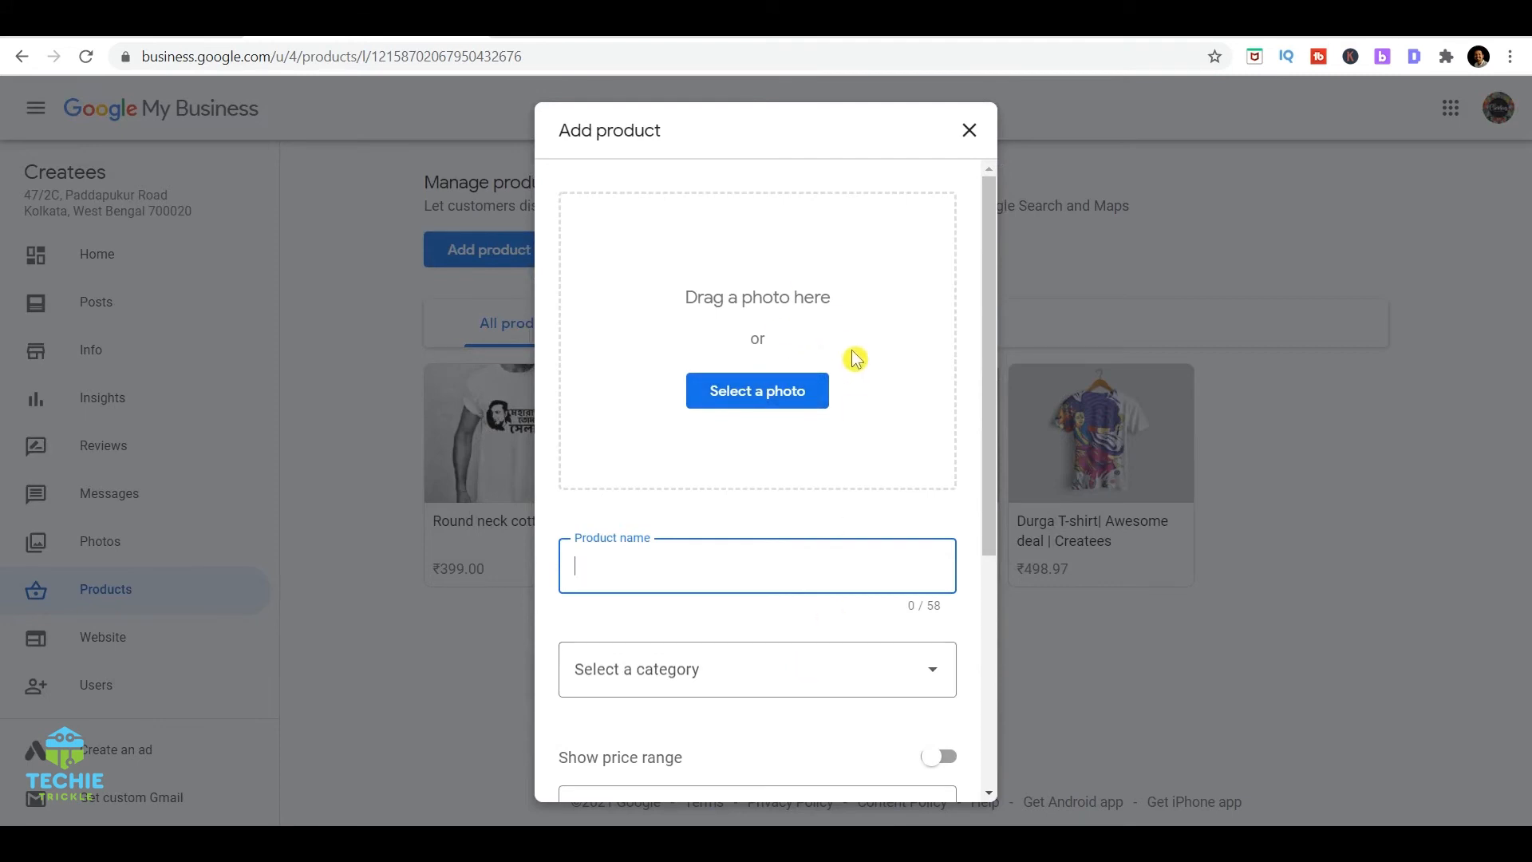
pyautogui.scroll(-3, 859, 356)
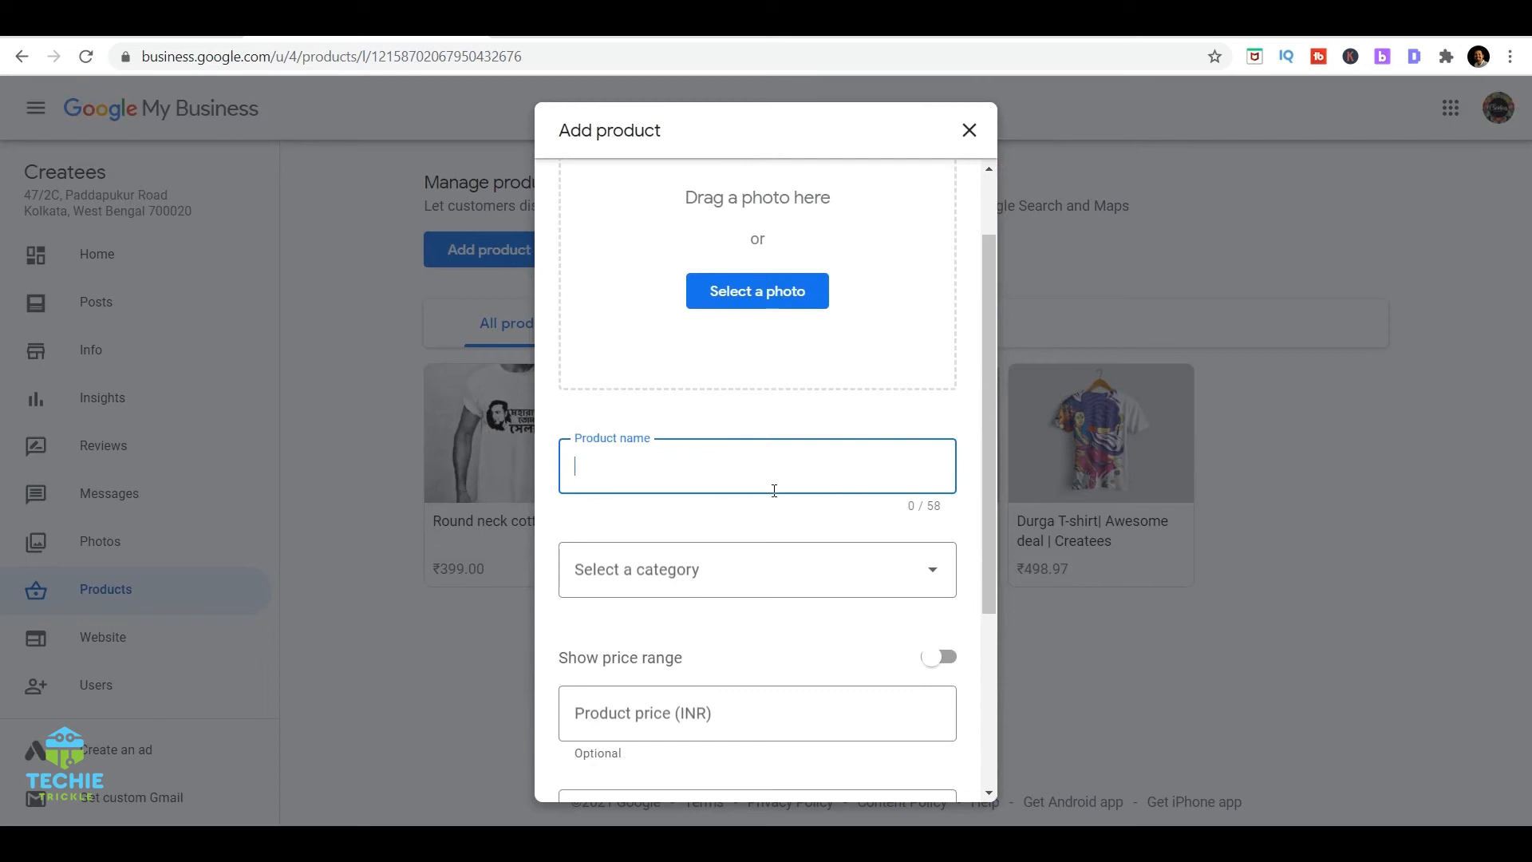
pyautogui.click(855, 479)
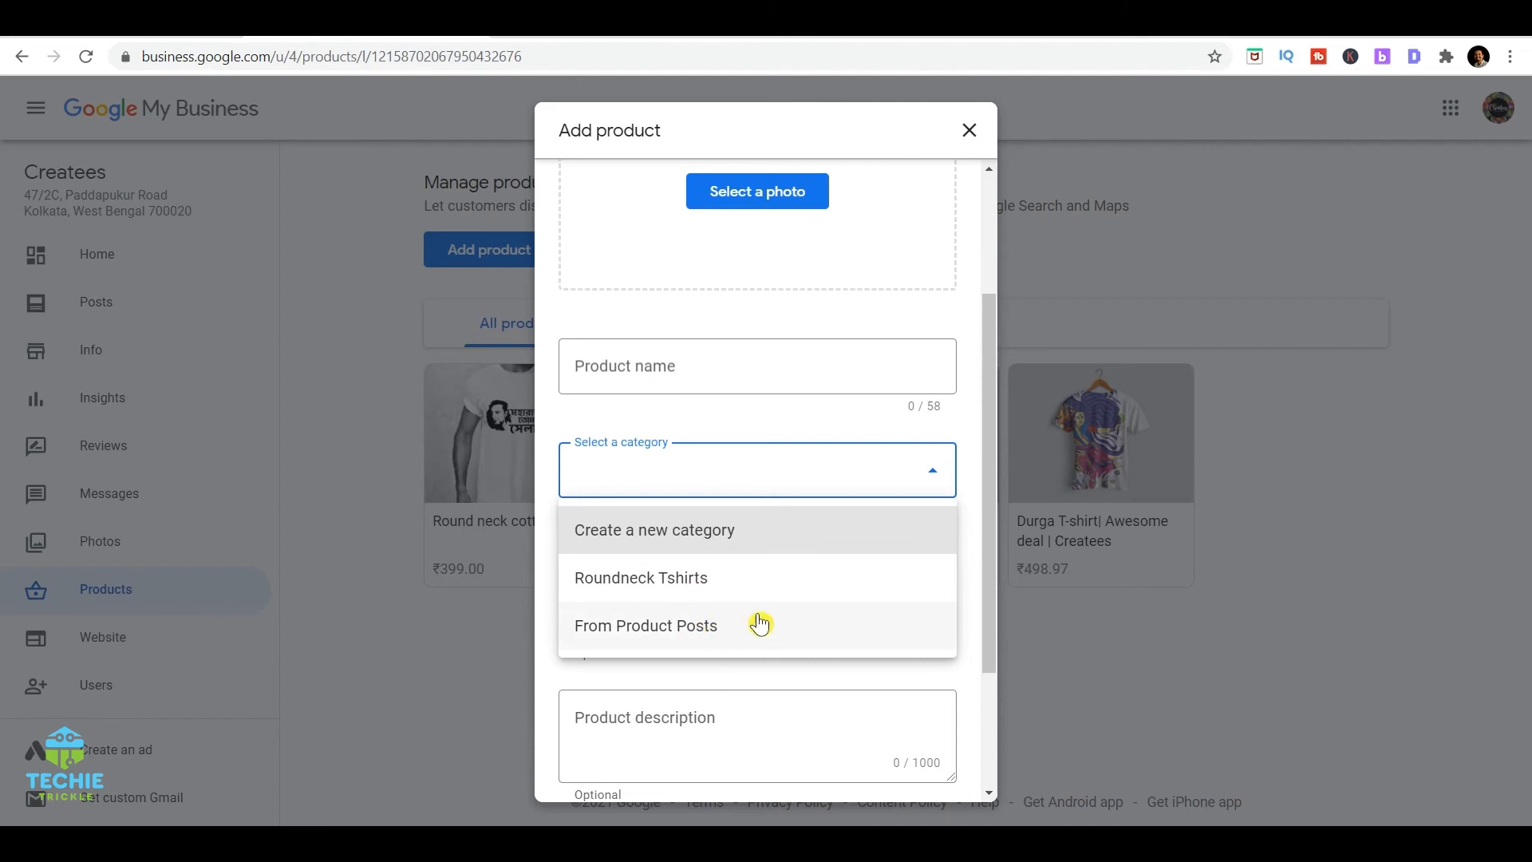
pyautogui.click(969, 429)
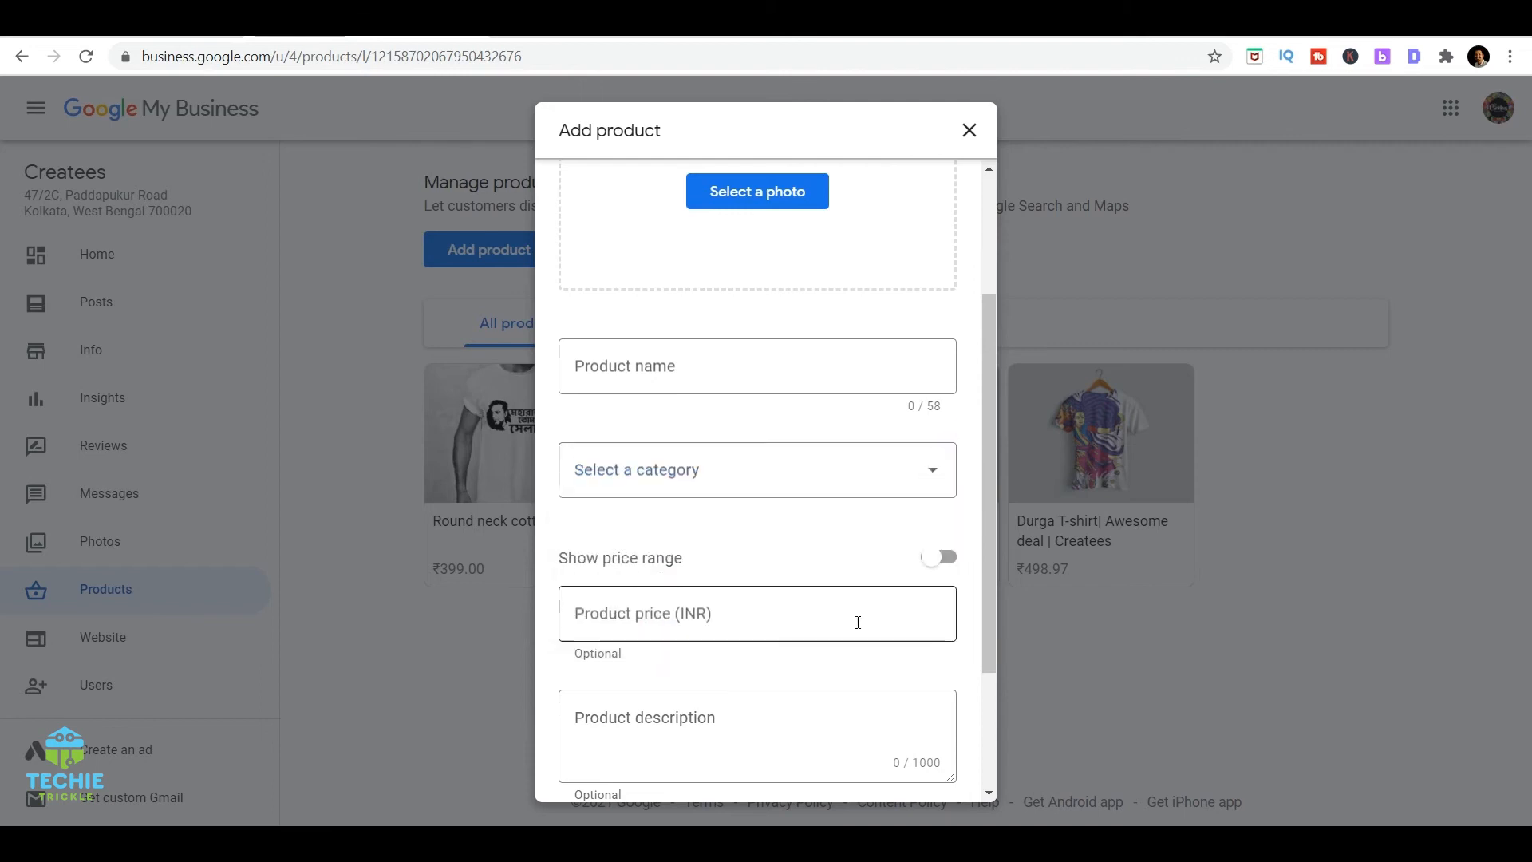
pyautogui.scroll(-3, 856, 619)
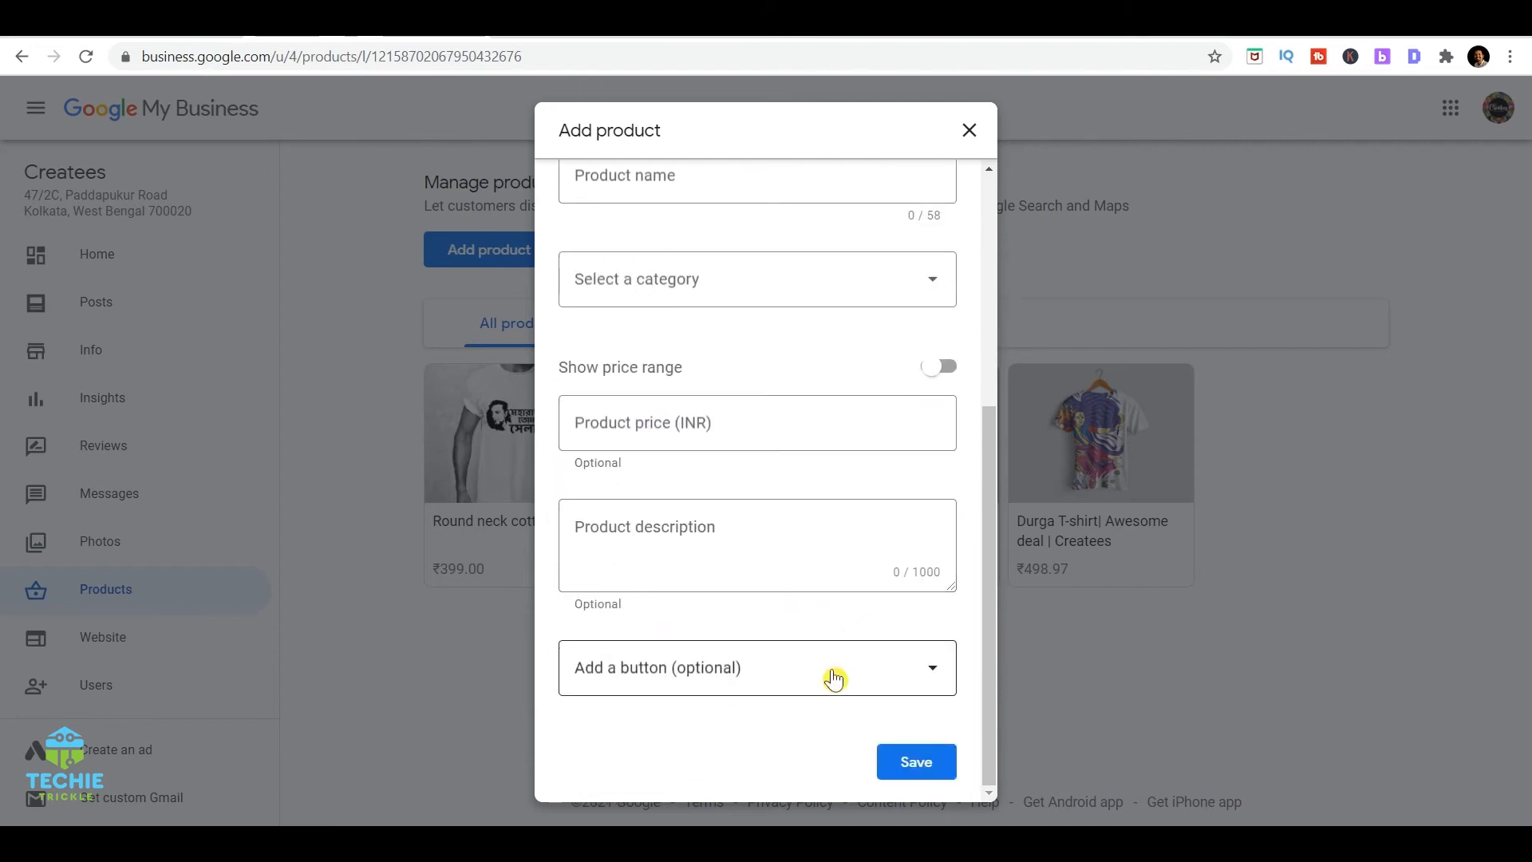
pyautogui.click(772, 687)
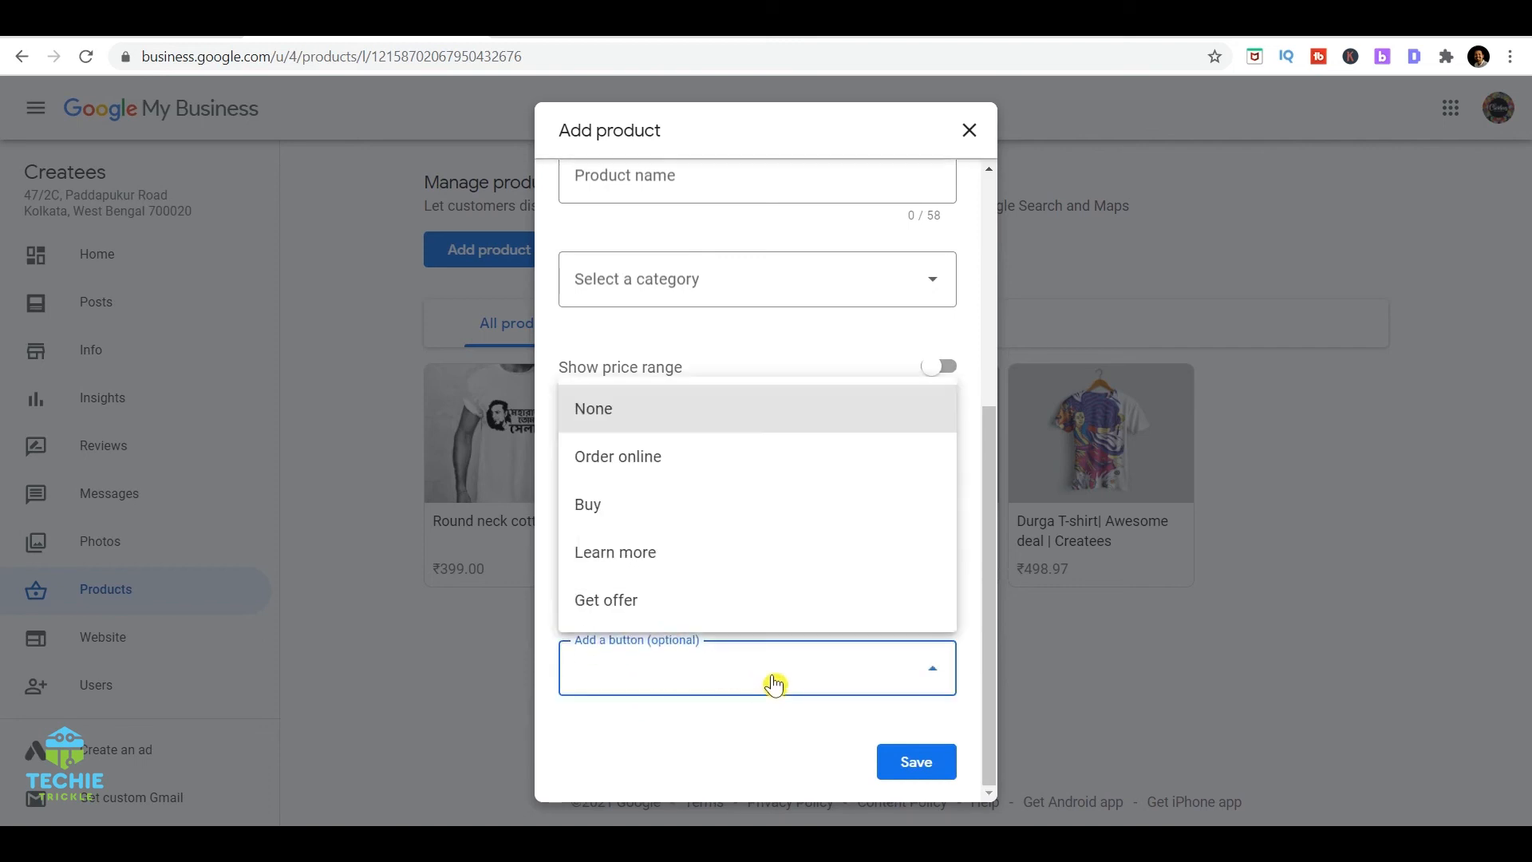
pyautogui.click(668, 779)
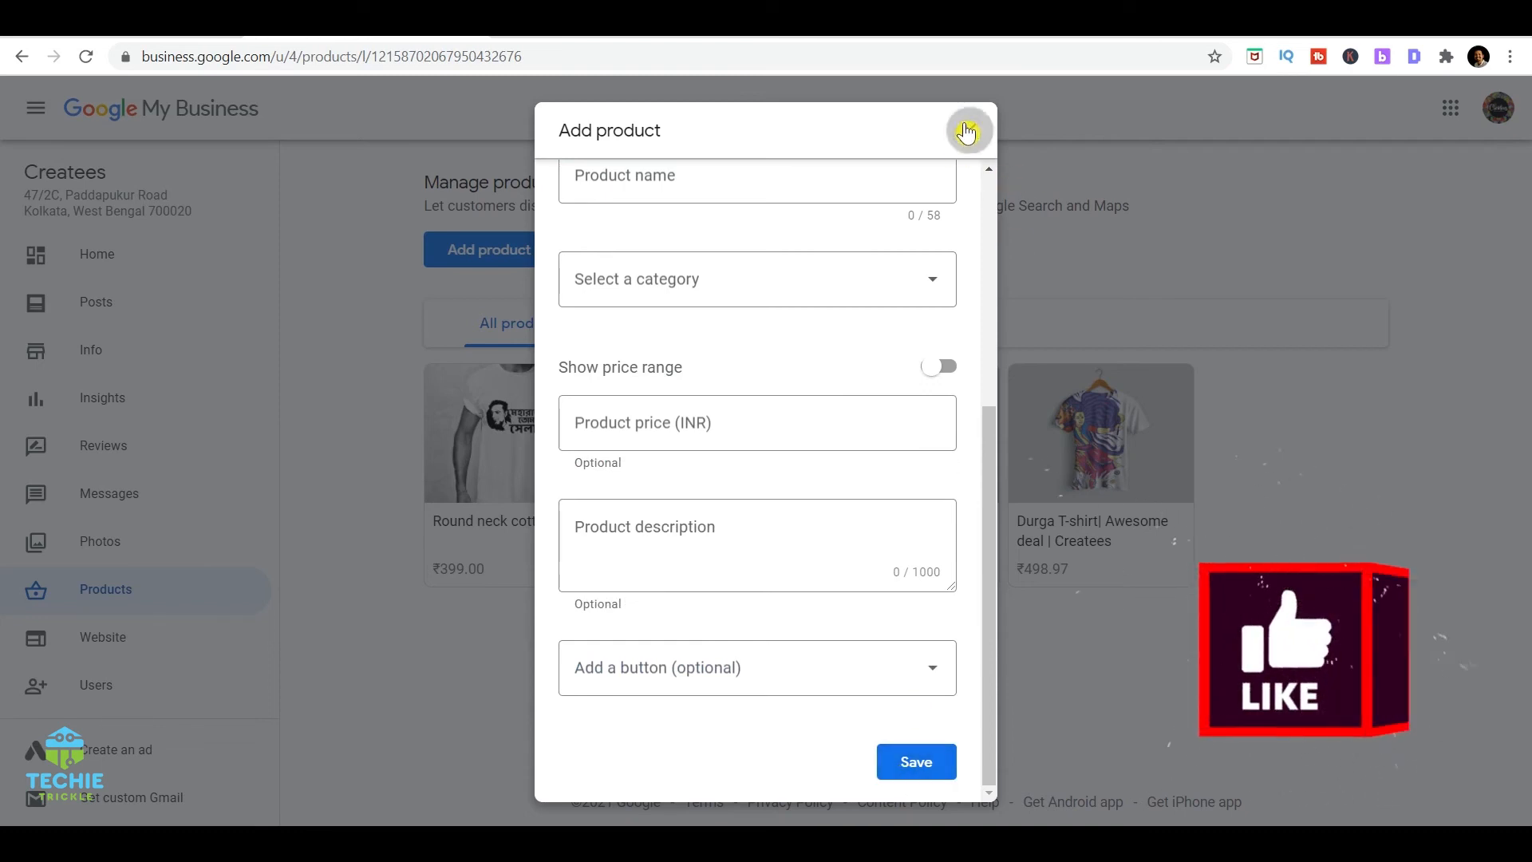
pyautogui.click(968, 130)
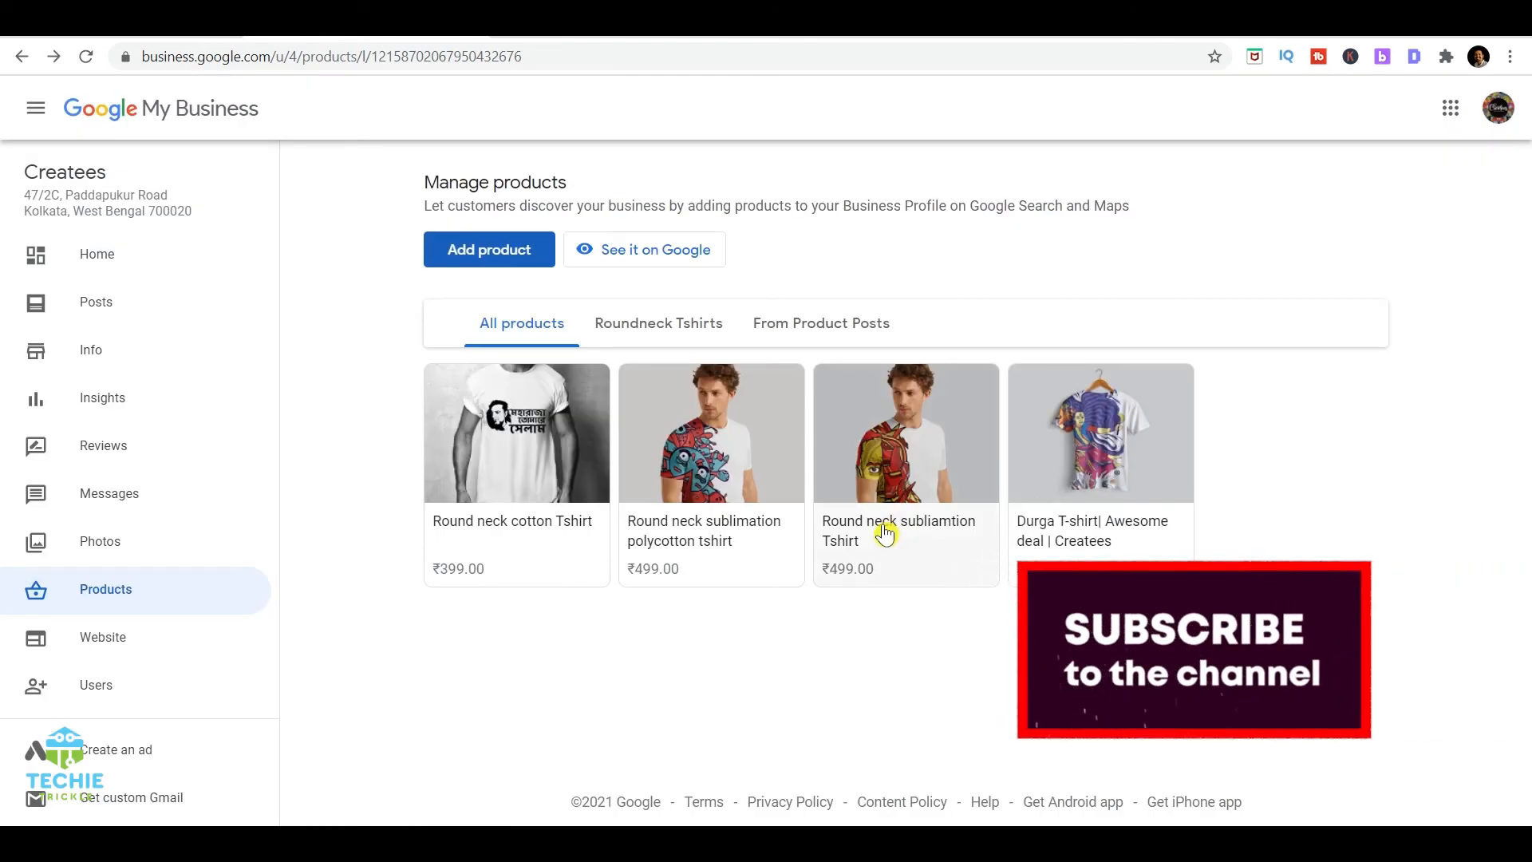
# Step: Open the overview of all businesses managed by the account
pyautogui.scroll(-3, 130, 642)
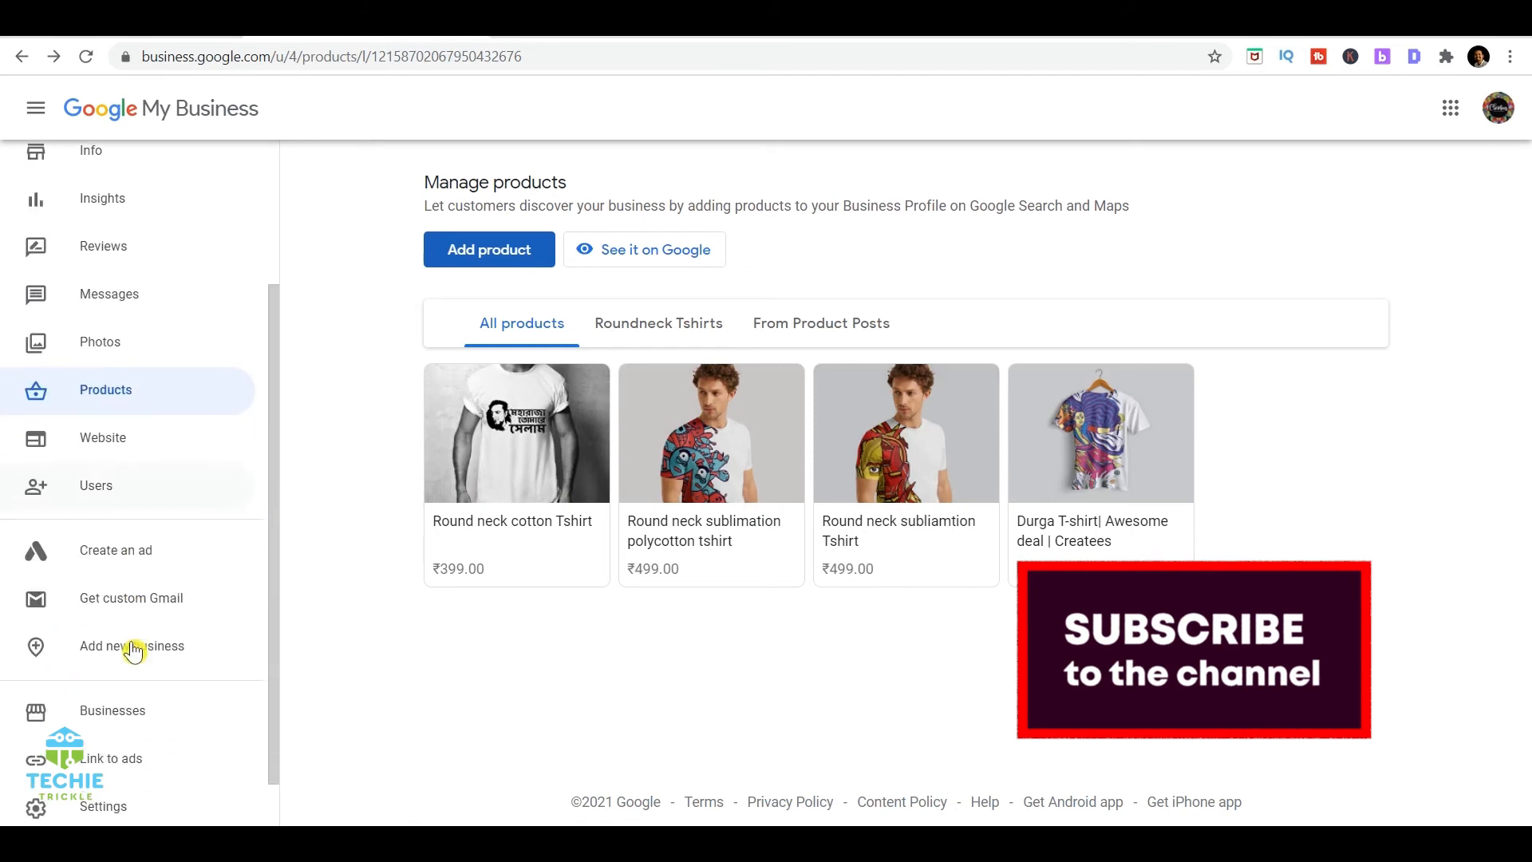
pyautogui.click(104, 718)
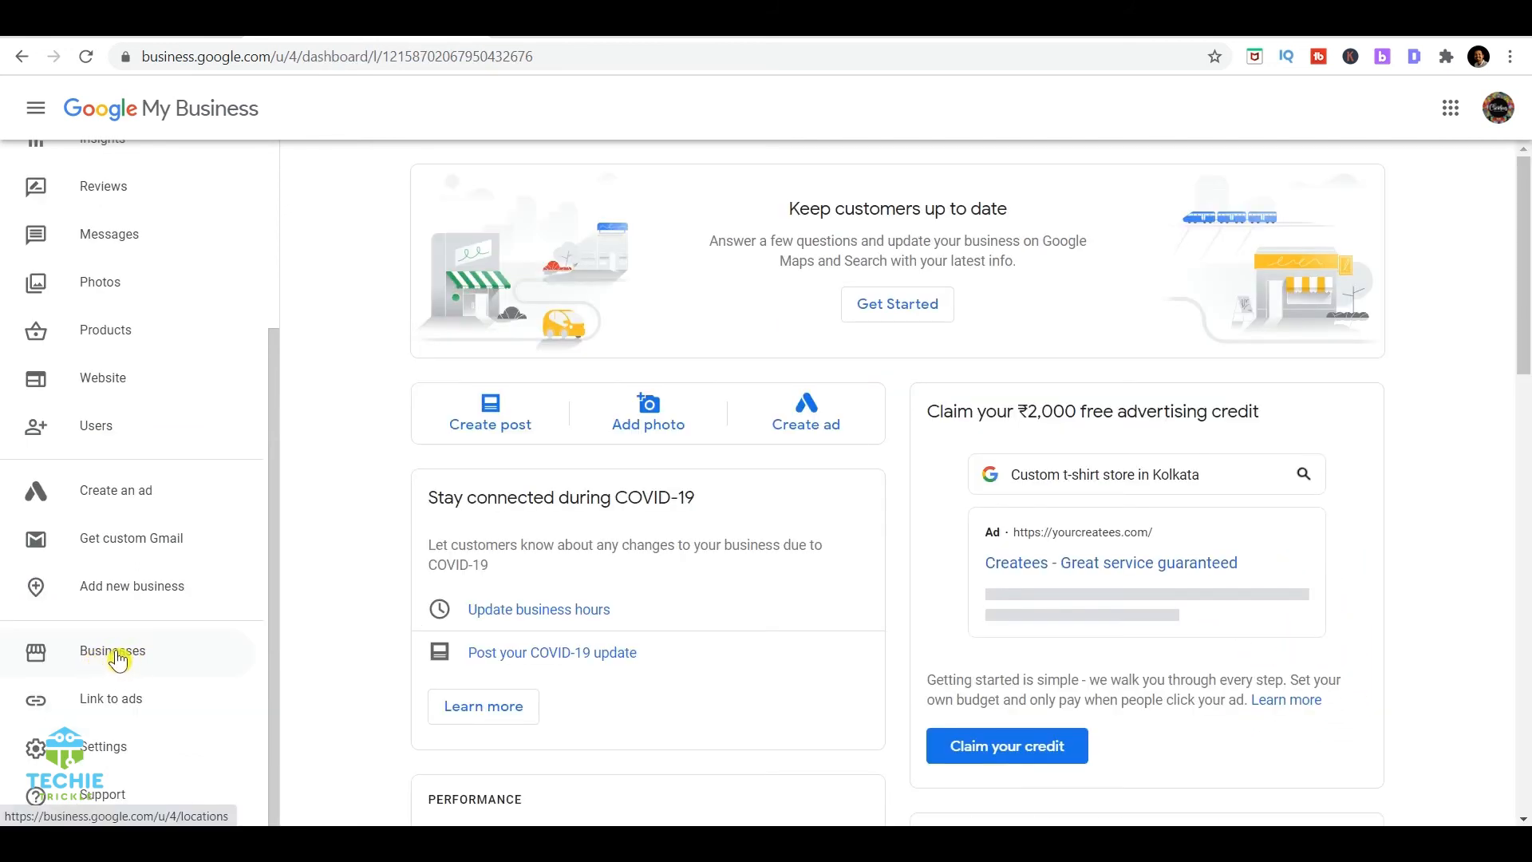
pyautogui.click(118, 659)
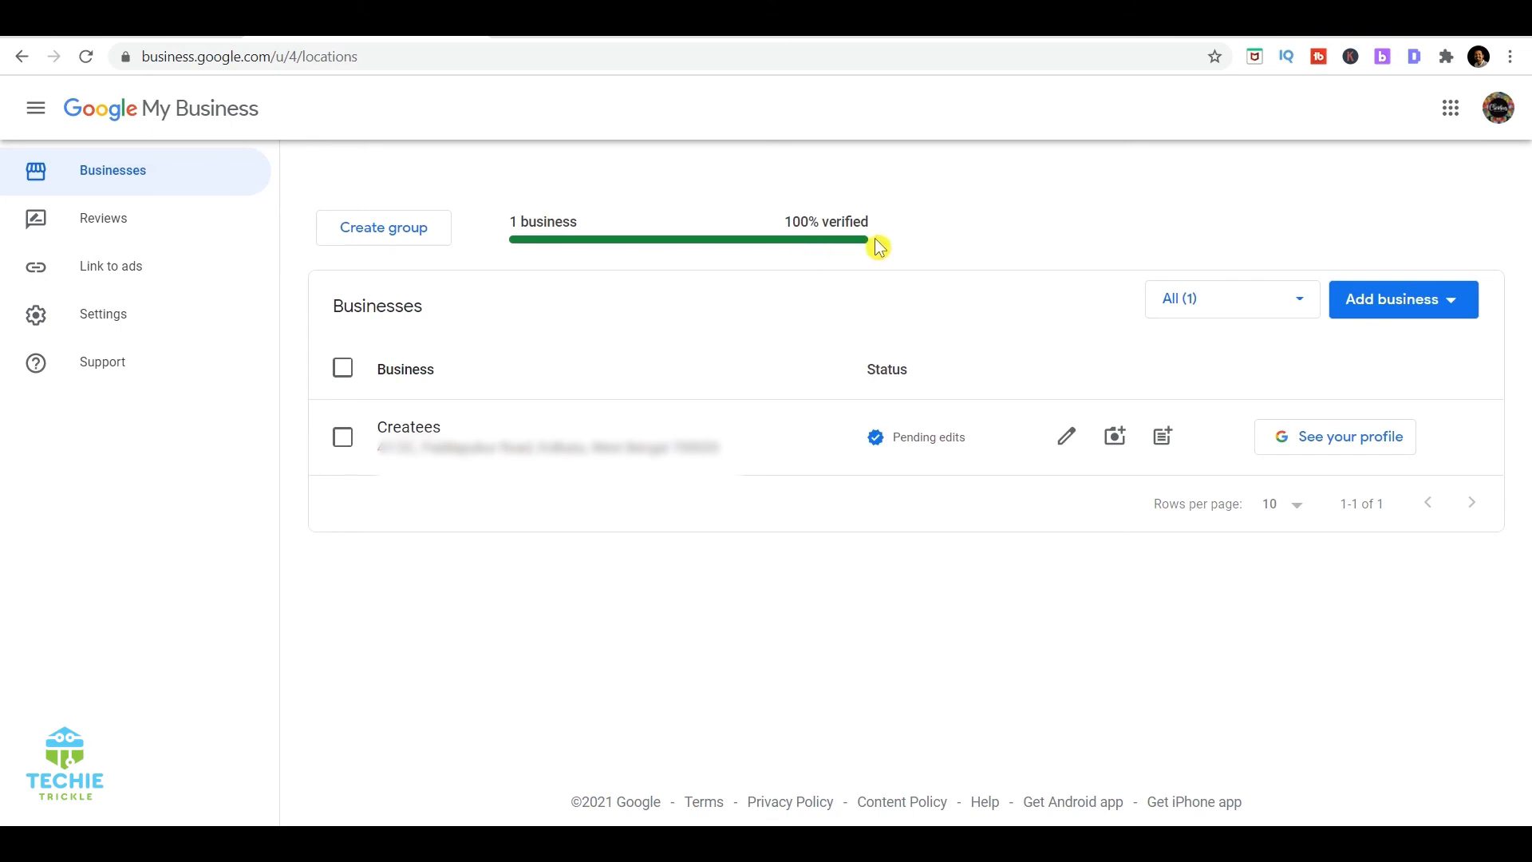
# Step: Return to the Google search results for "createes" and review the profile's description, reviews, popular times and products
pyautogui.click(872, 40)
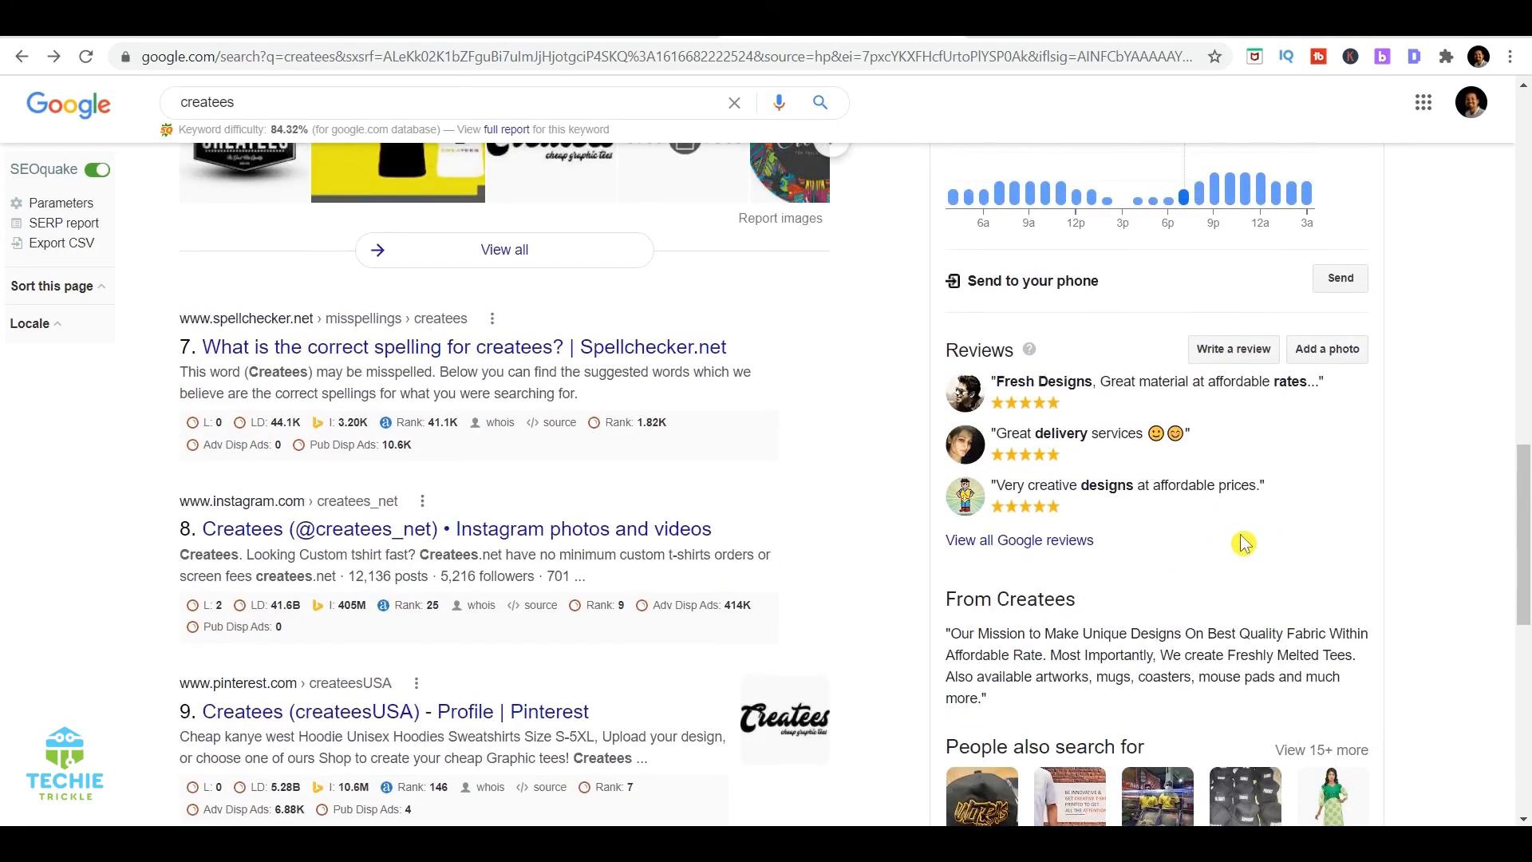
pyautogui.scroll(-3, 1229, 515)
pyautogui.scroll(4, 1269, 558)
pyautogui.scroll(6, 1300, 611)
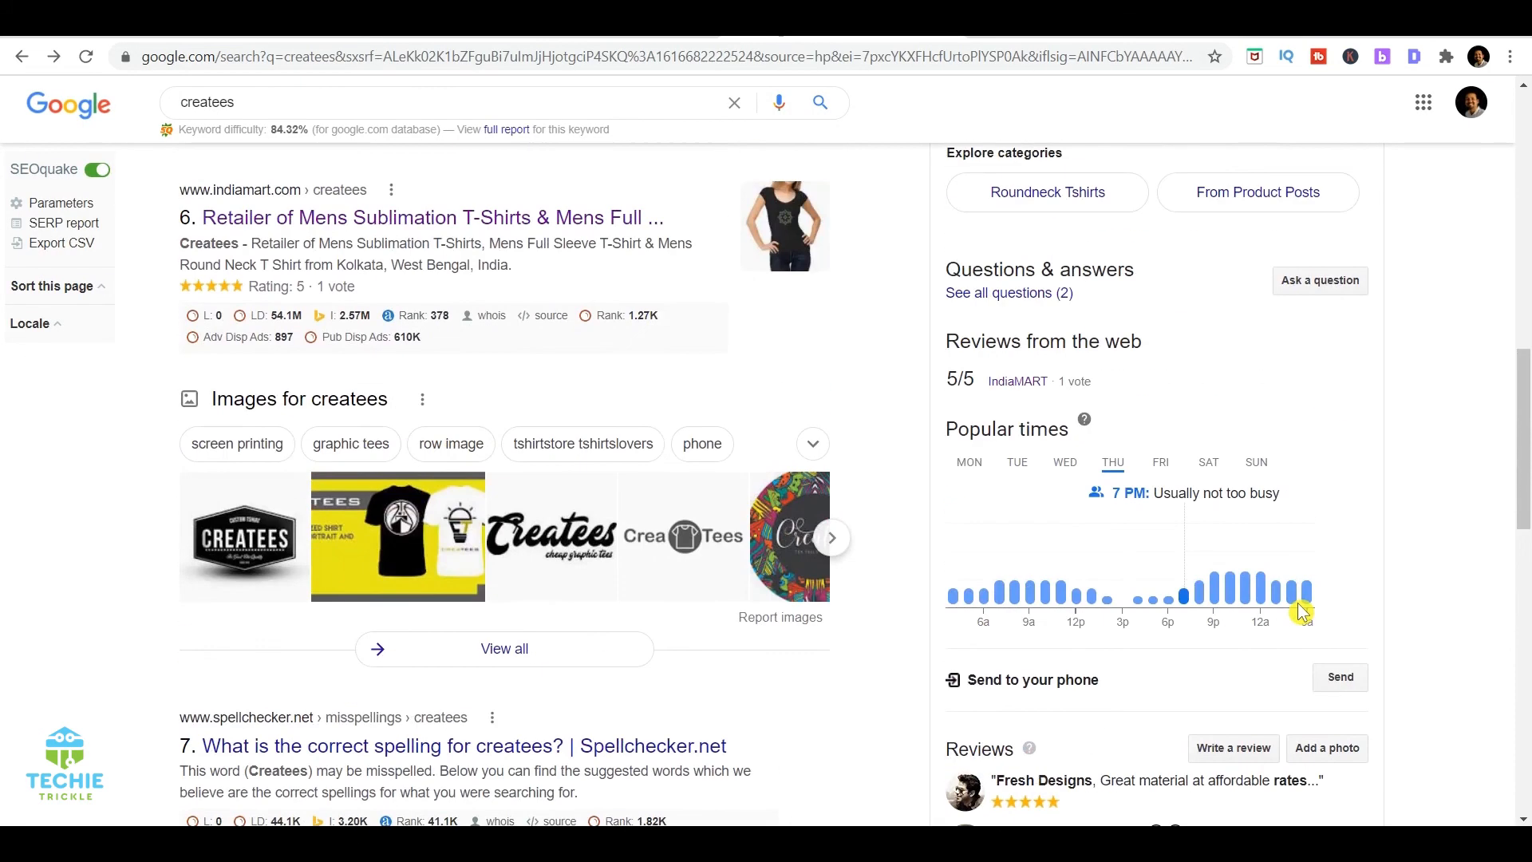
pyautogui.scroll(10, 1117, 399)
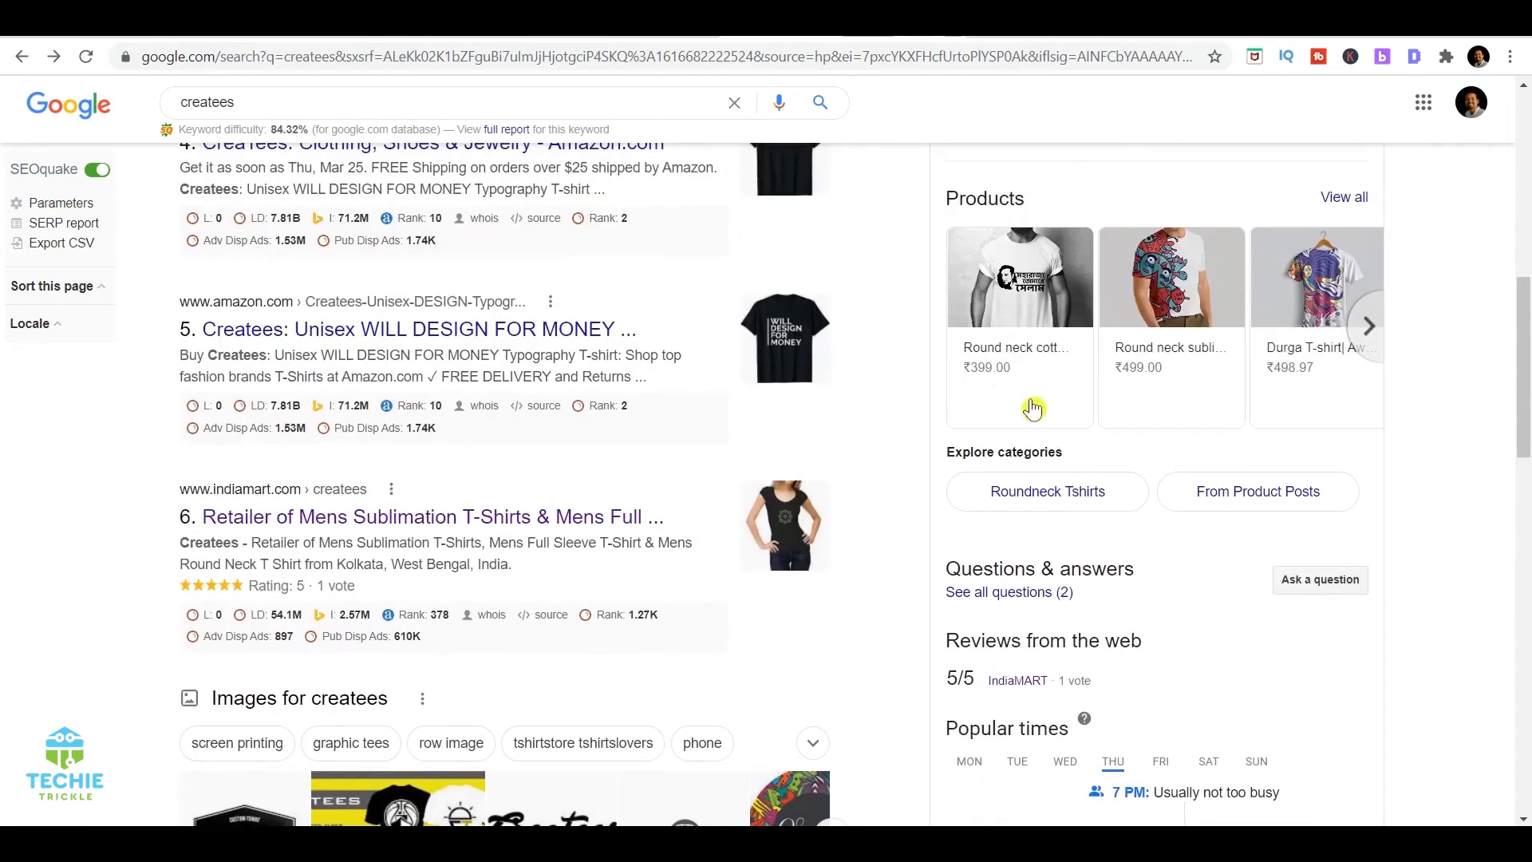